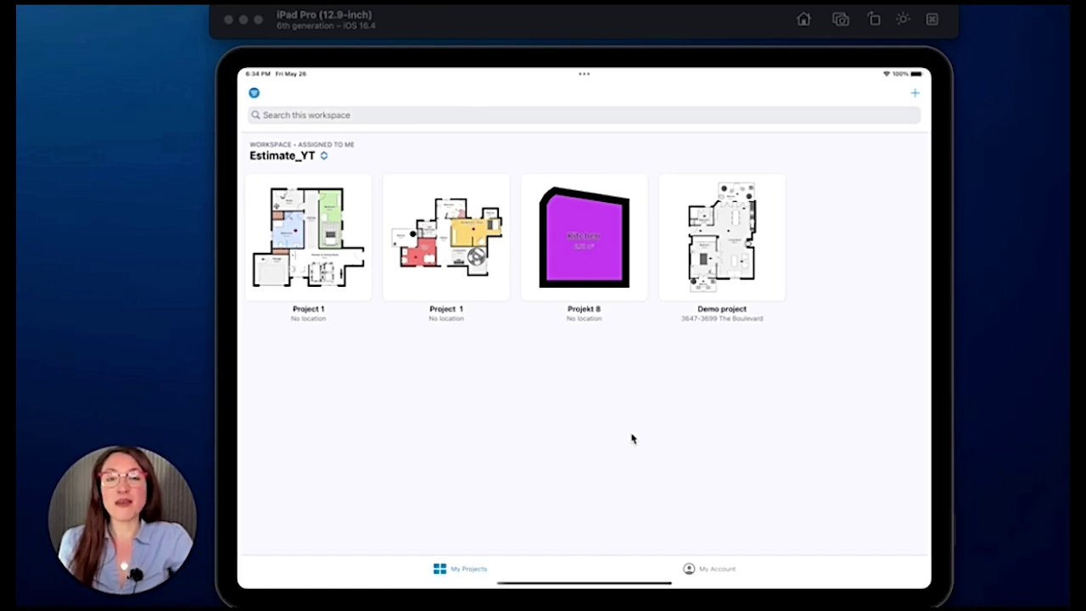
# Check the location filter, begin duplicating the second Project 1, then cancel the workspace choice
pyautogui.click(254, 95)
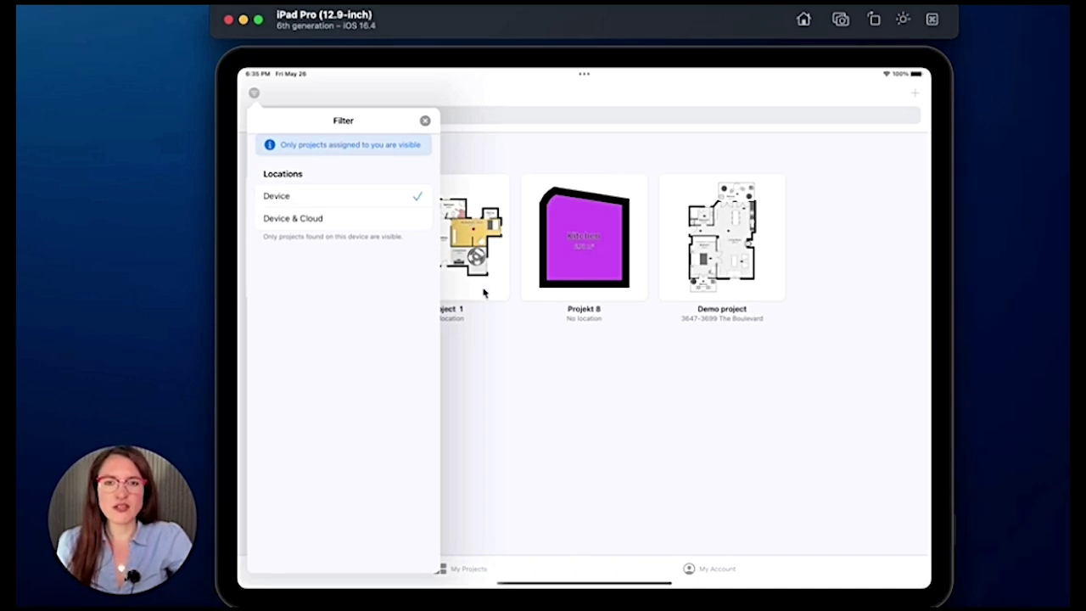
pyautogui.click(484, 291)
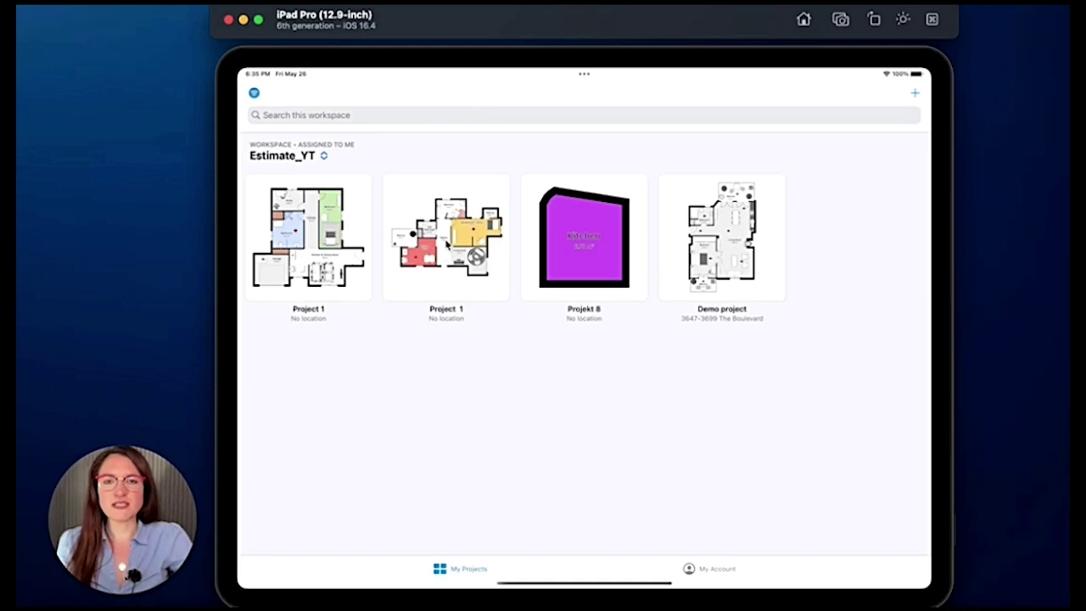
pyautogui.click(446, 243)
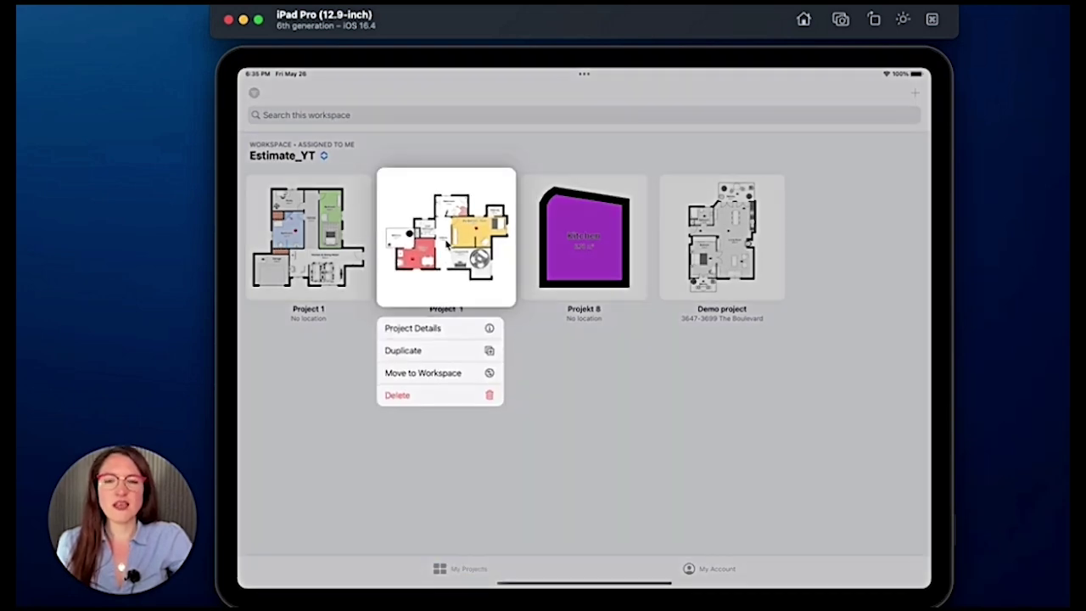
pyautogui.click(410, 351)
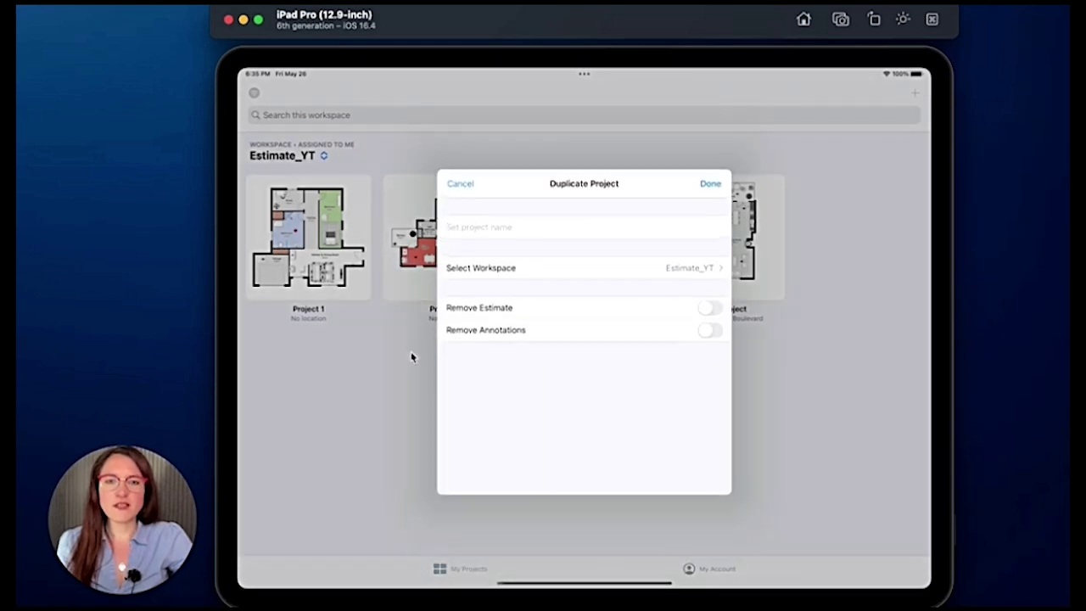
pyautogui.click(698, 266)
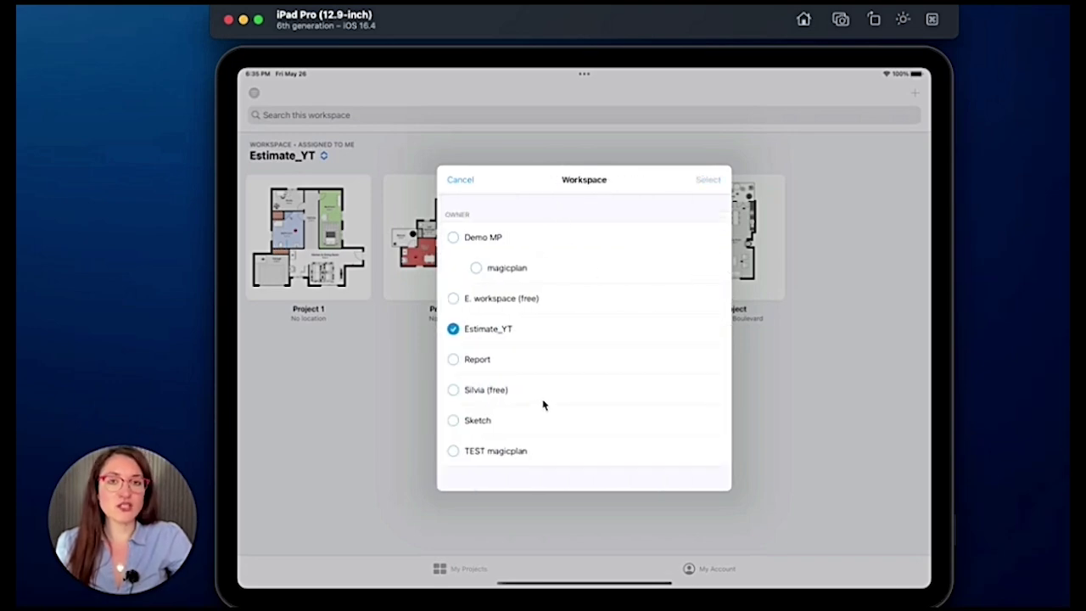
pyautogui.click(461, 181)
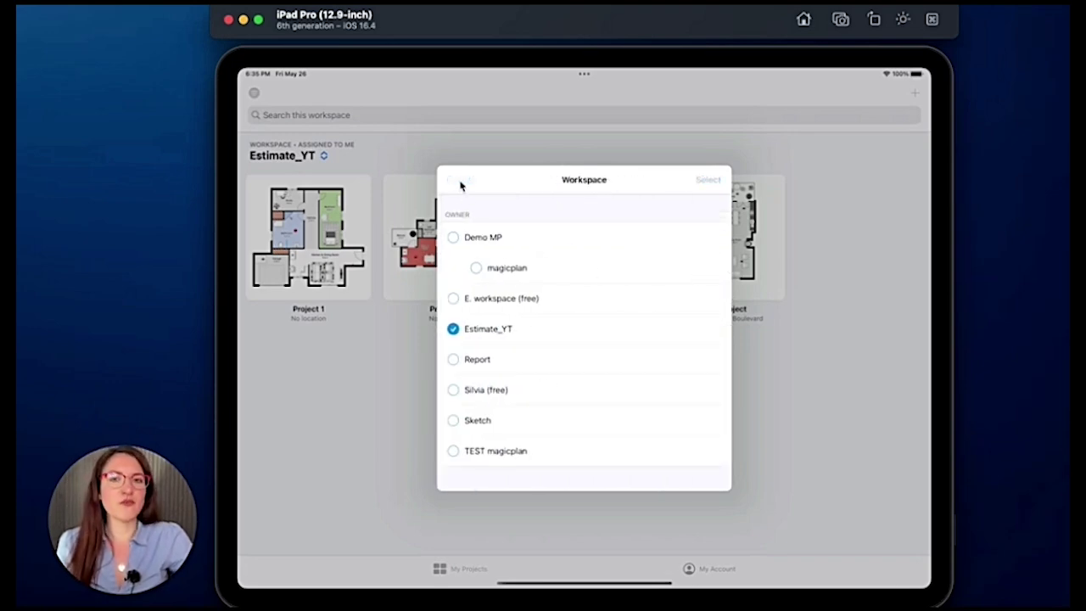
# Duplicate the second Project 1 as a new project named 'Double'
pyautogui.rightClick(462, 230)
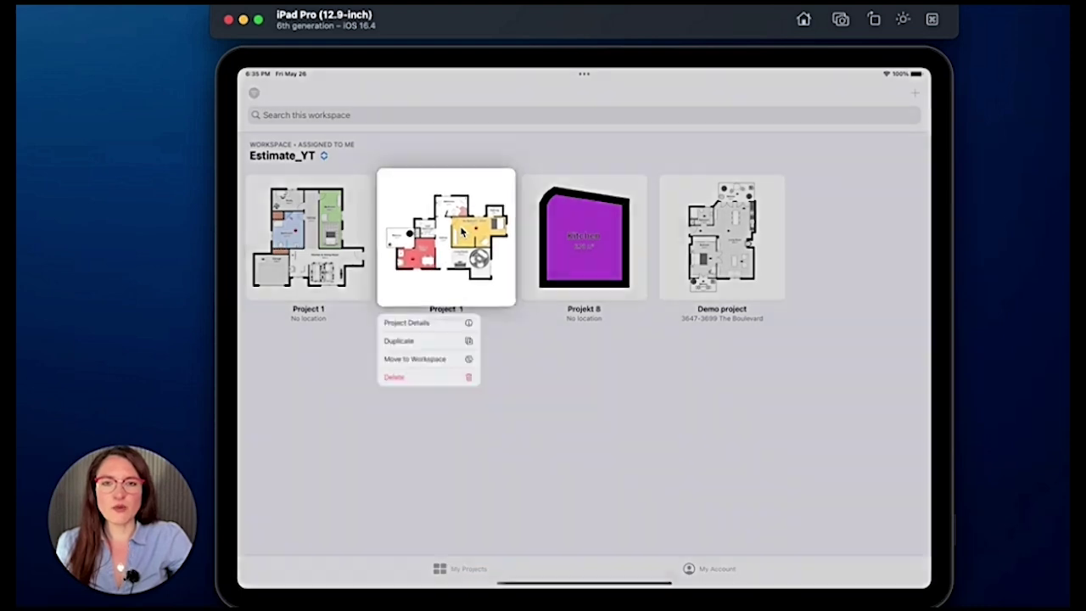
pyautogui.click(407, 351)
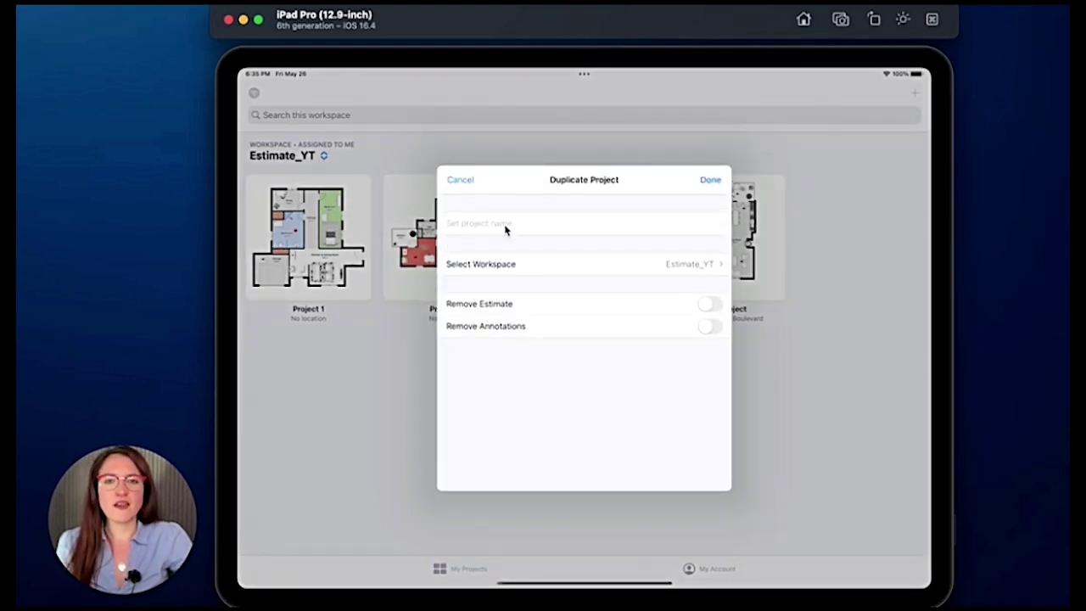
pyautogui.click(506, 229)
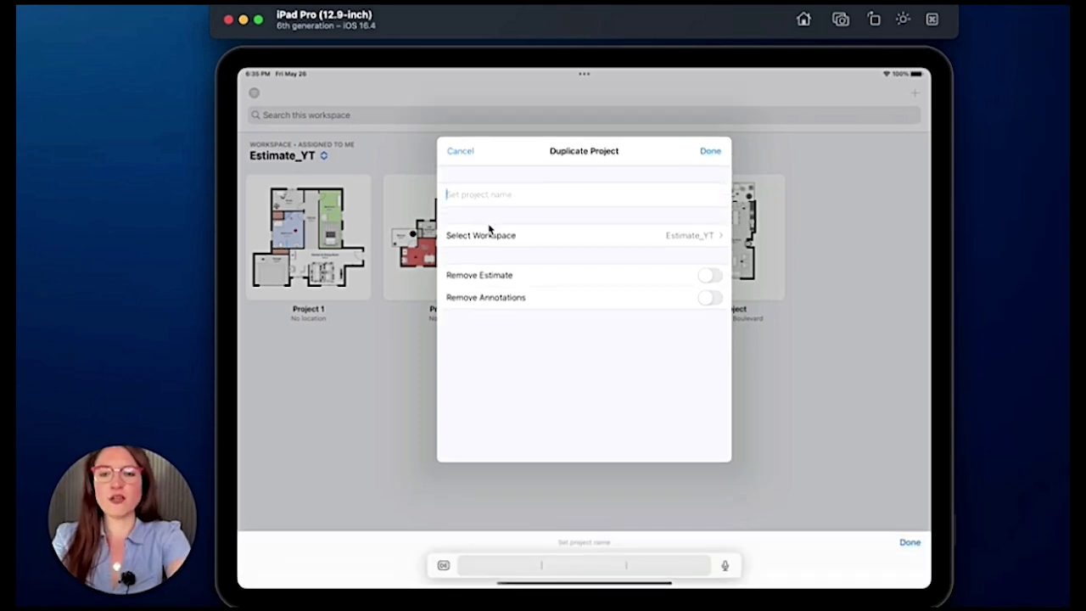
pyautogui.write('Double')
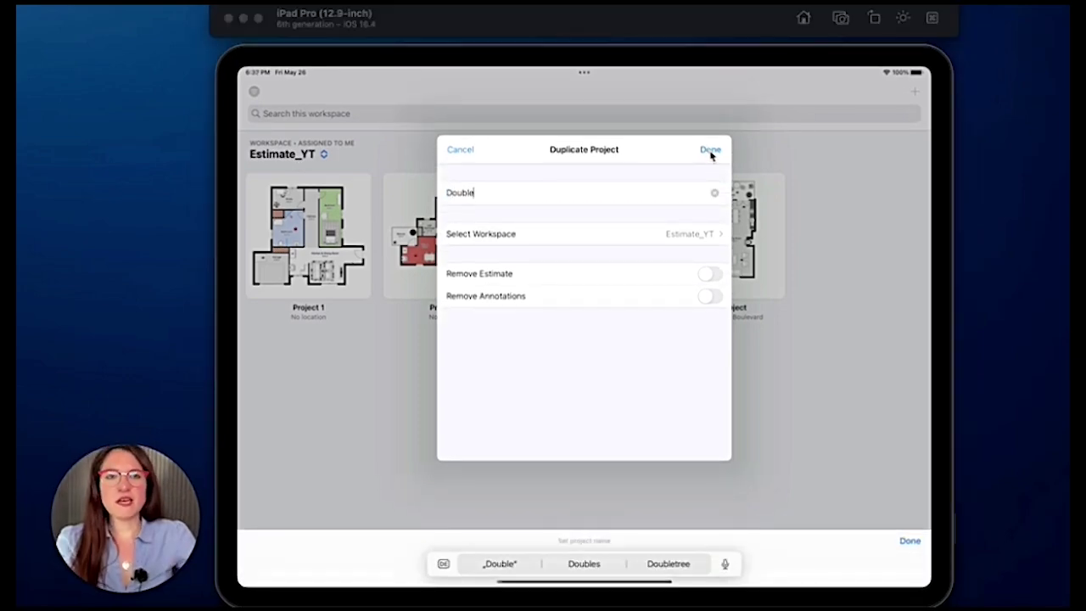
pyautogui.click(710, 151)
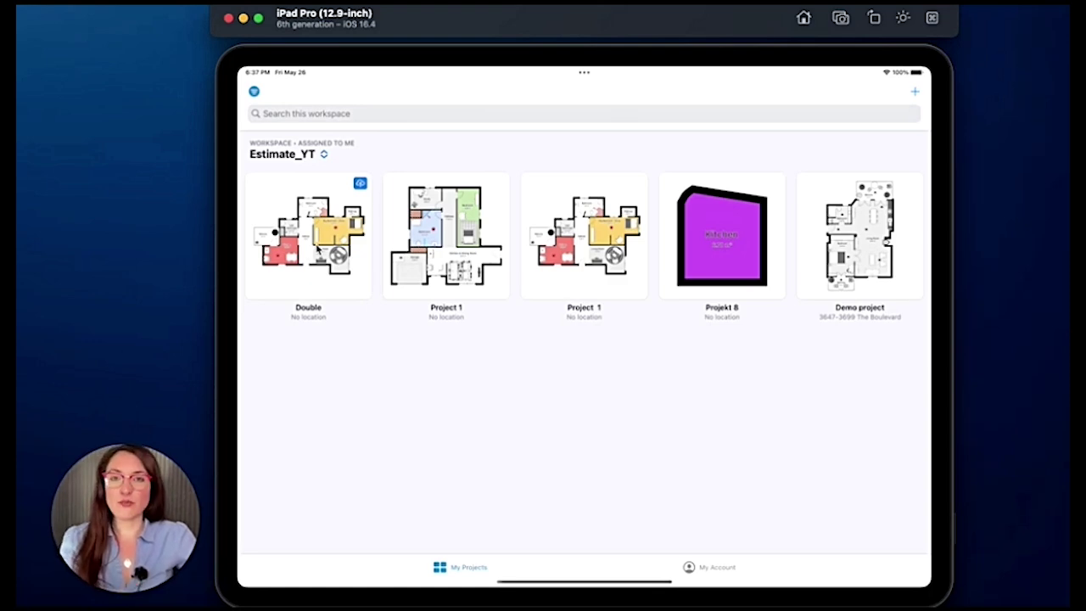
# Delete the extra Project 1 from this device only, keeping the cloud copy
pyautogui.click(591, 259)
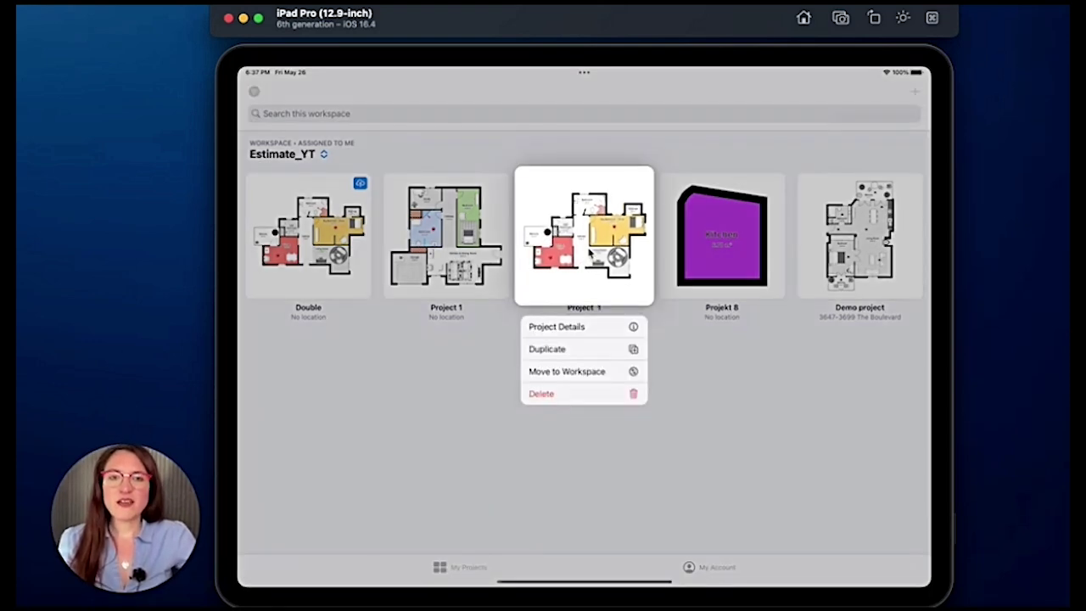
pyautogui.click(547, 394)
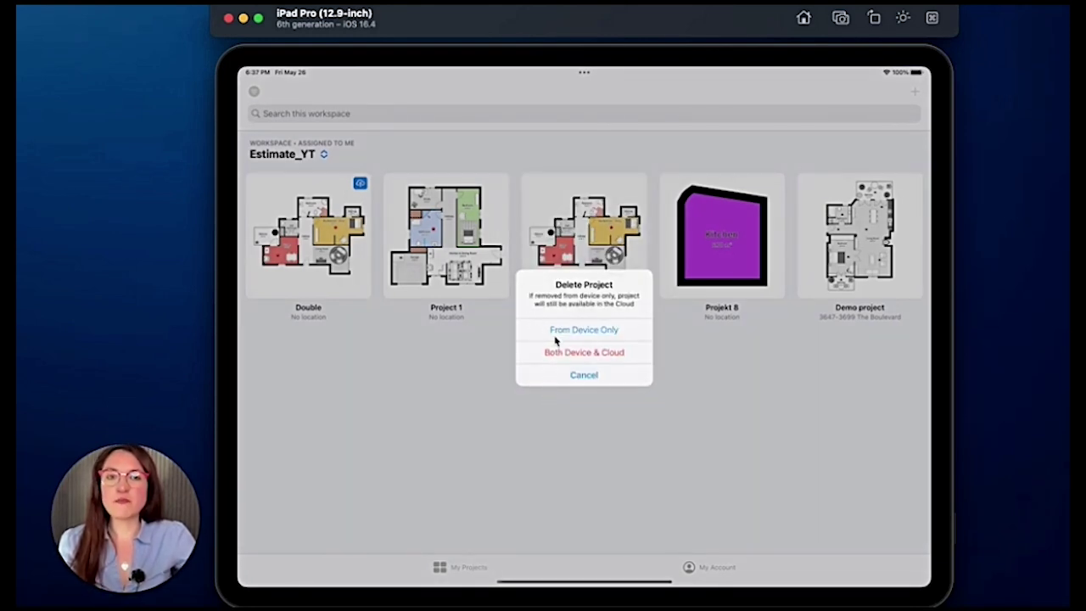
pyautogui.click(598, 337)
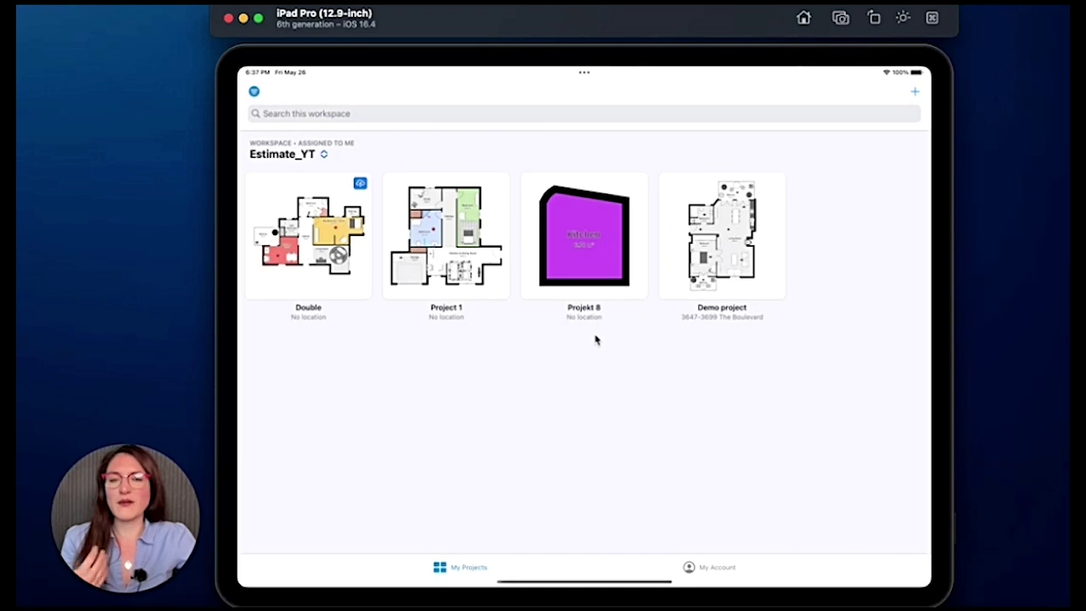
# Set the project location filter to show Device & Cloud projects
pyautogui.click(254, 92)
pyautogui.click(303, 217)
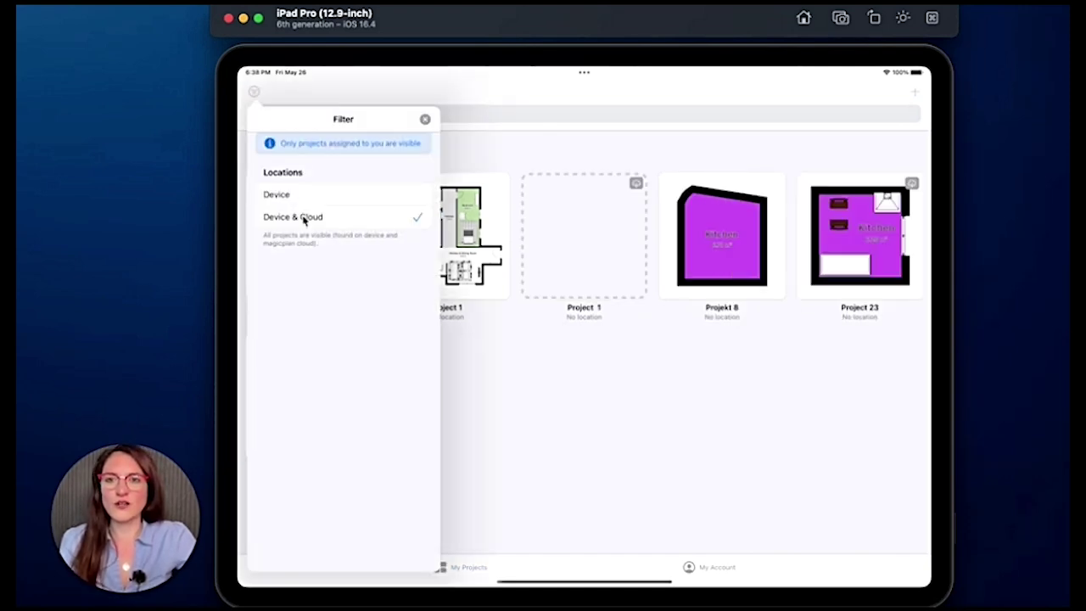
pyautogui.click(601, 470)
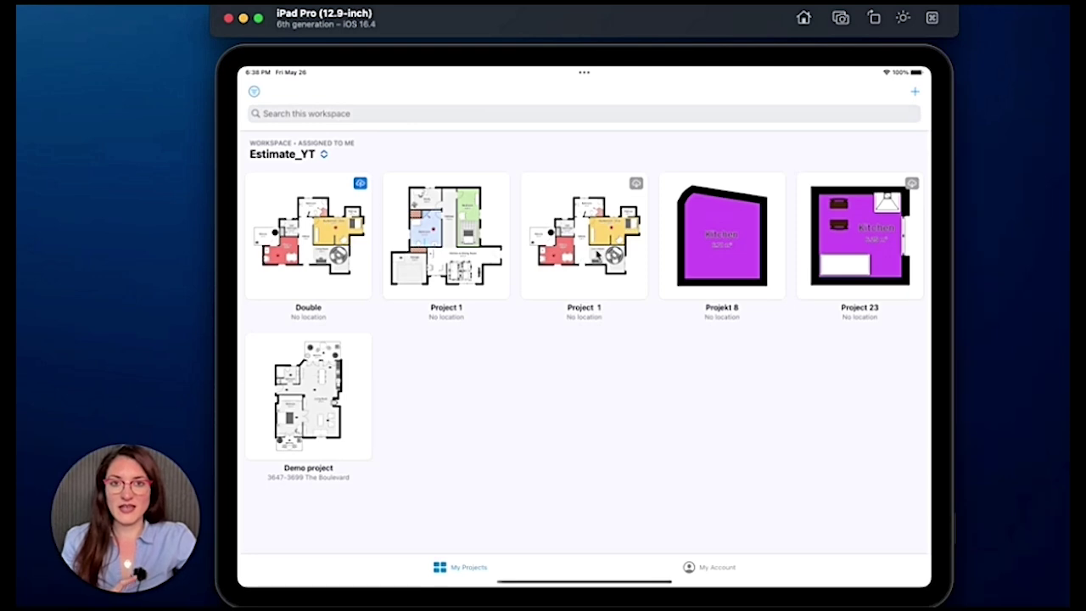
pyautogui.click(257, 93)
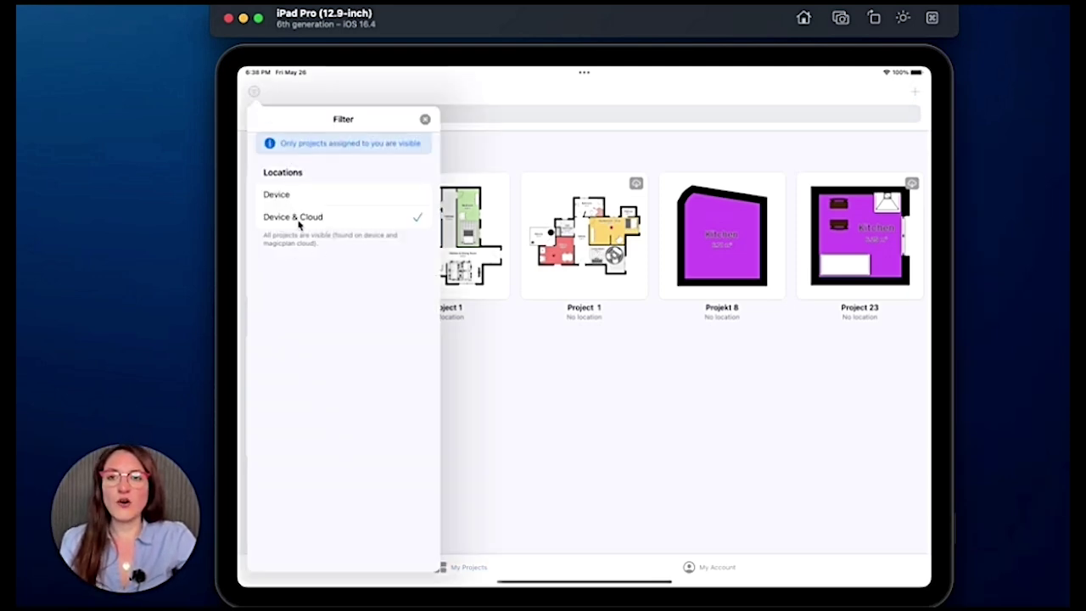
pyautogui.click(727, 269)
# Permanently delete Projekt 8
pyautogui.click(722, 261)
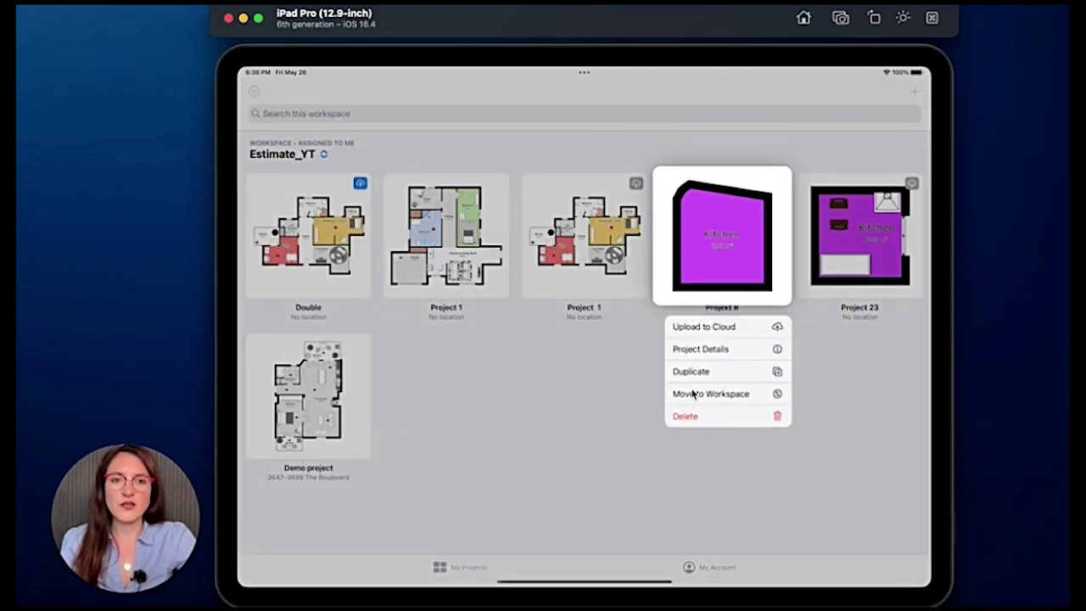
pyautogui.click(683, 416)
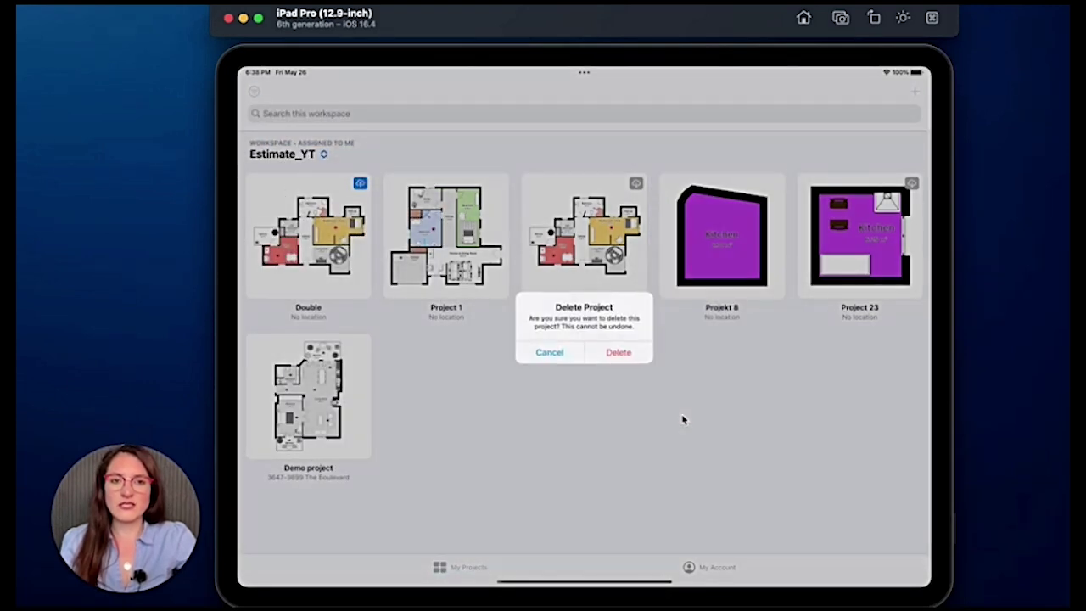
pyautogui.click(616, 356)
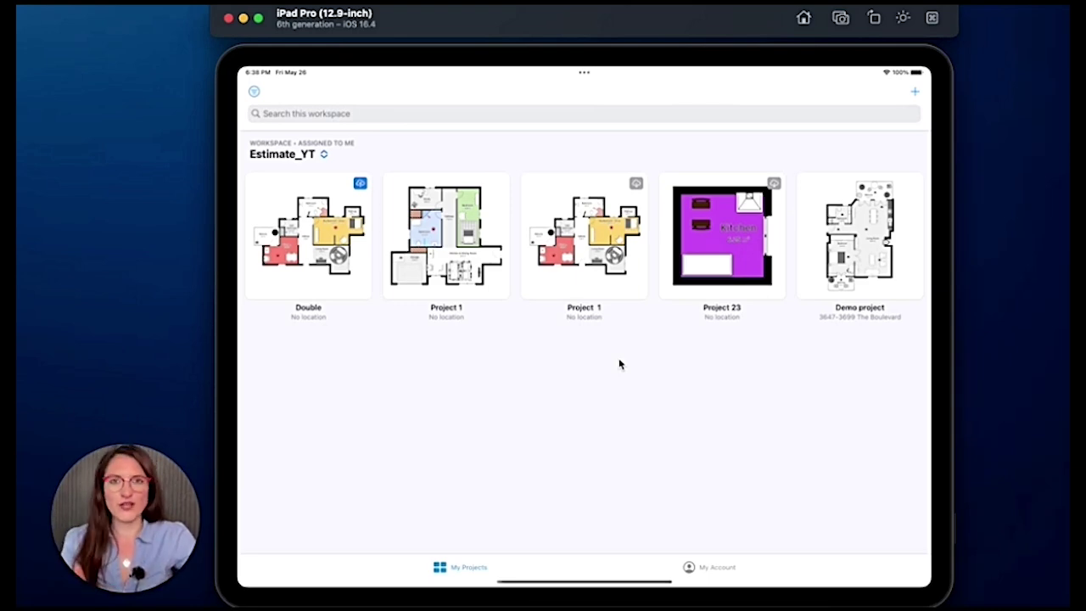
# Switch the location filter back to Device only and open Project 1
pyautogui.click(255, 91)
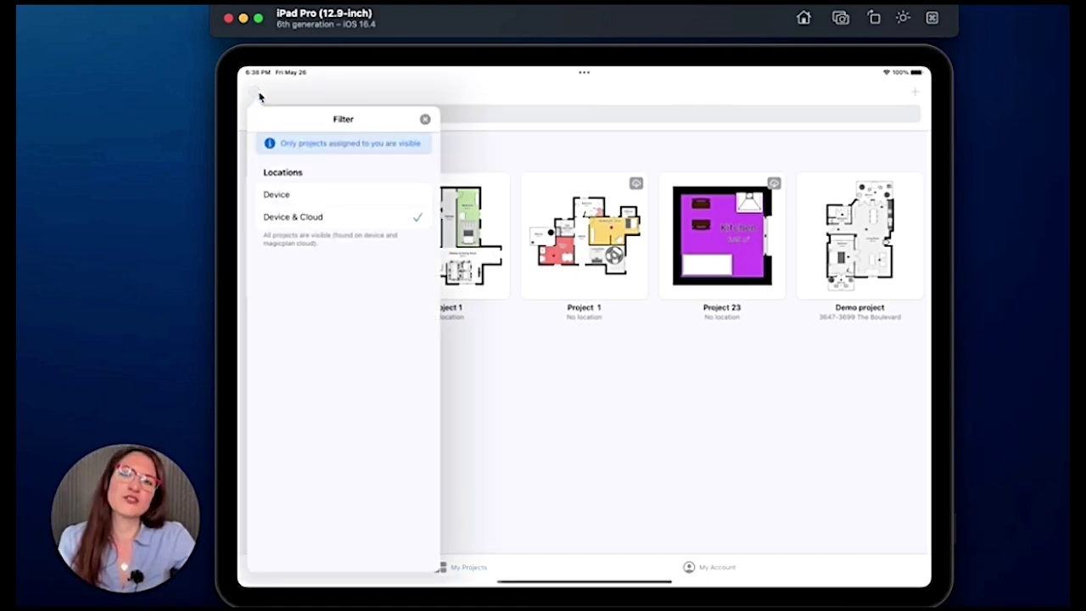
pyautogui.click(303, 198)
pyautogui.click(529, 347)
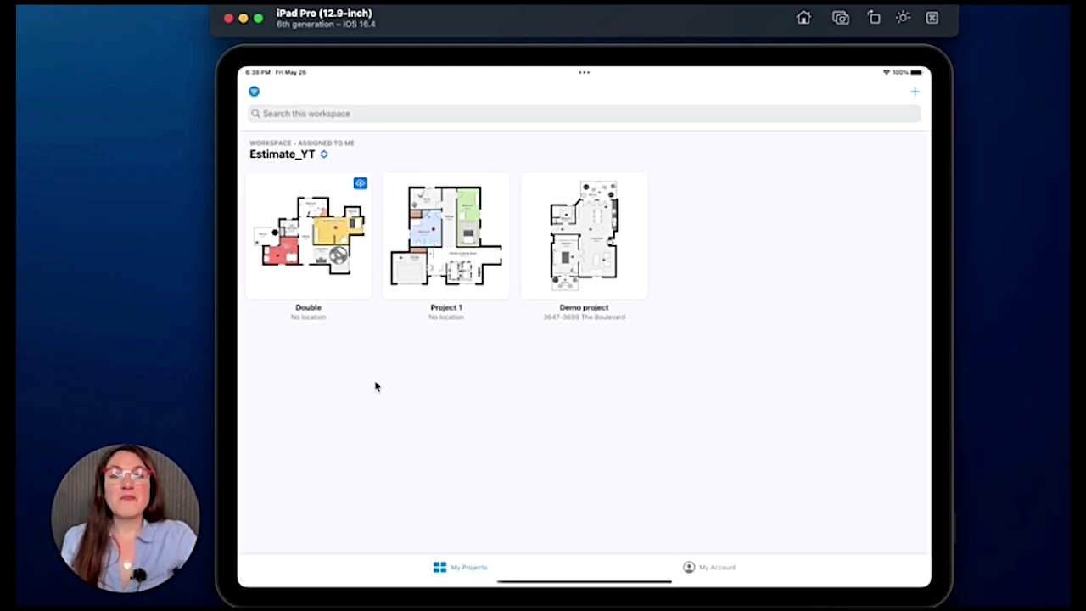
pyautogui.click(440, 255)
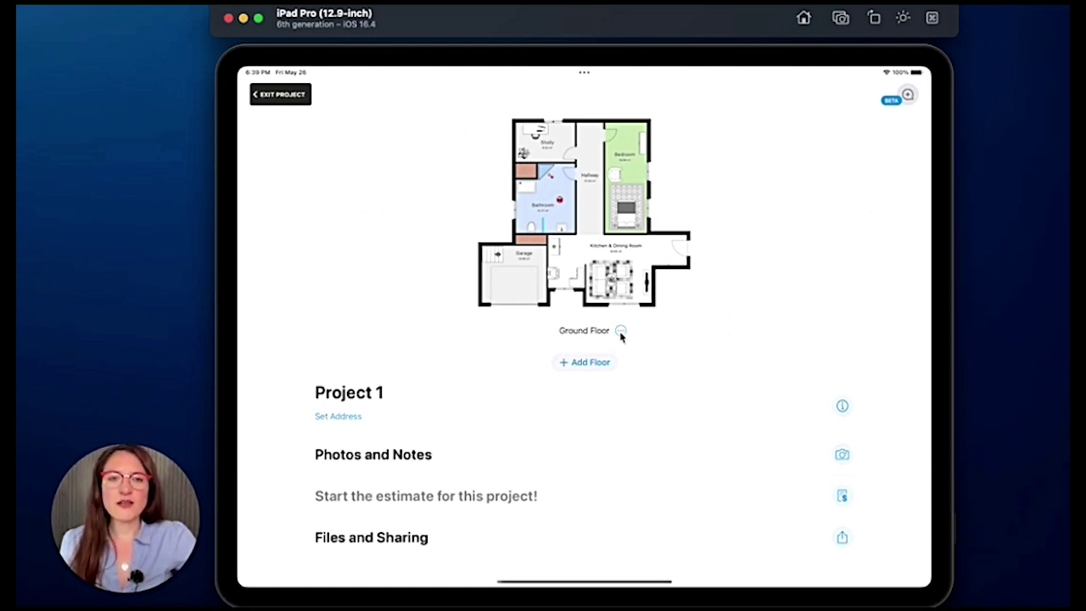
# Duplicate the Ground Floor of Project 1 onto a new 1st Floor
pyautogui.click(621, 332)
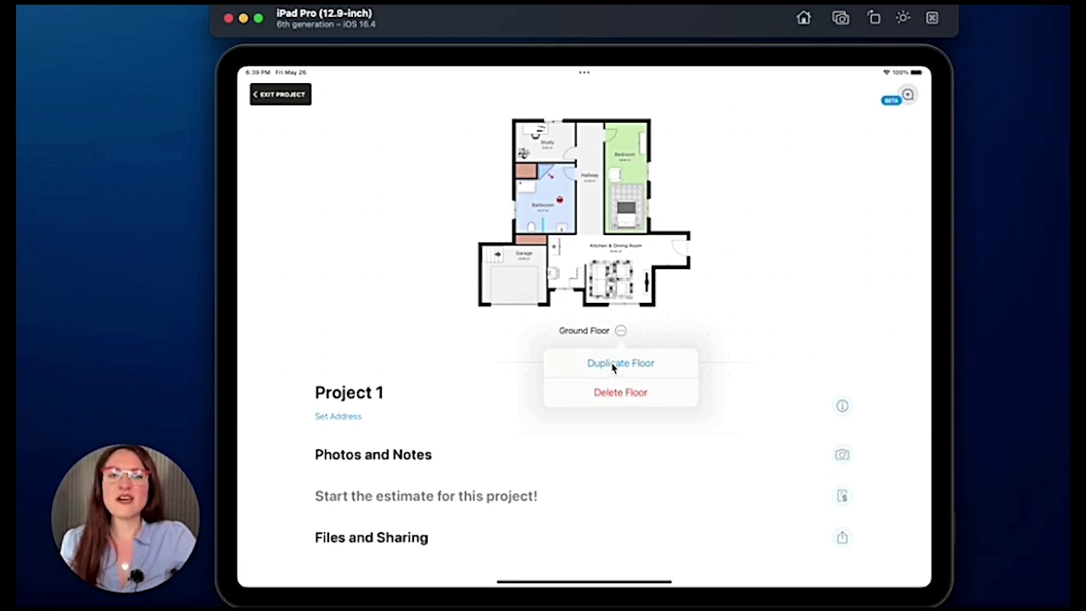
pyautogui.click(612, 363)
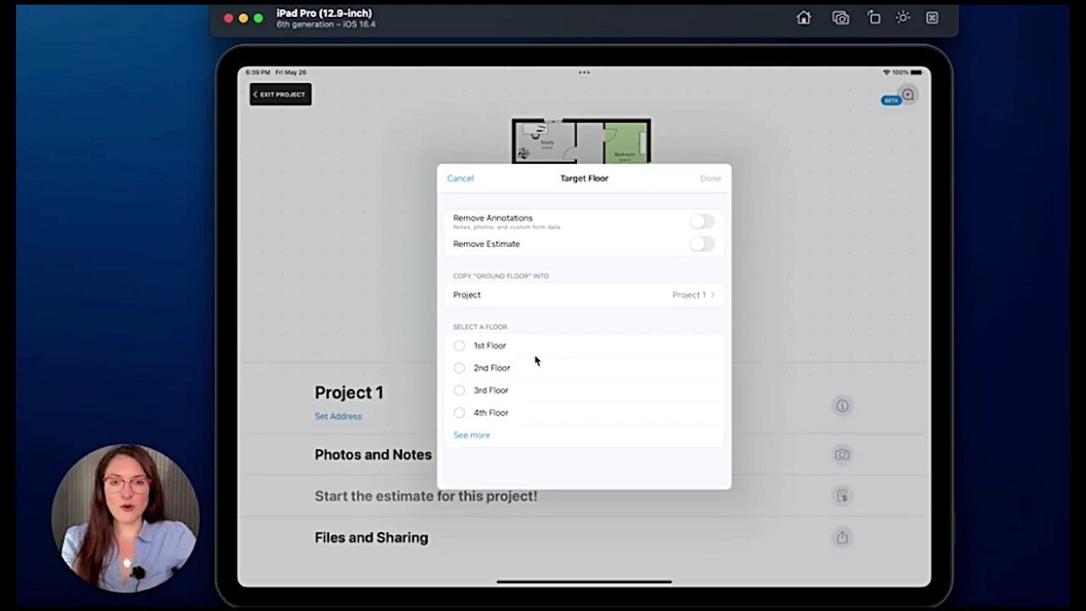
pyautogui.click(458, 348)
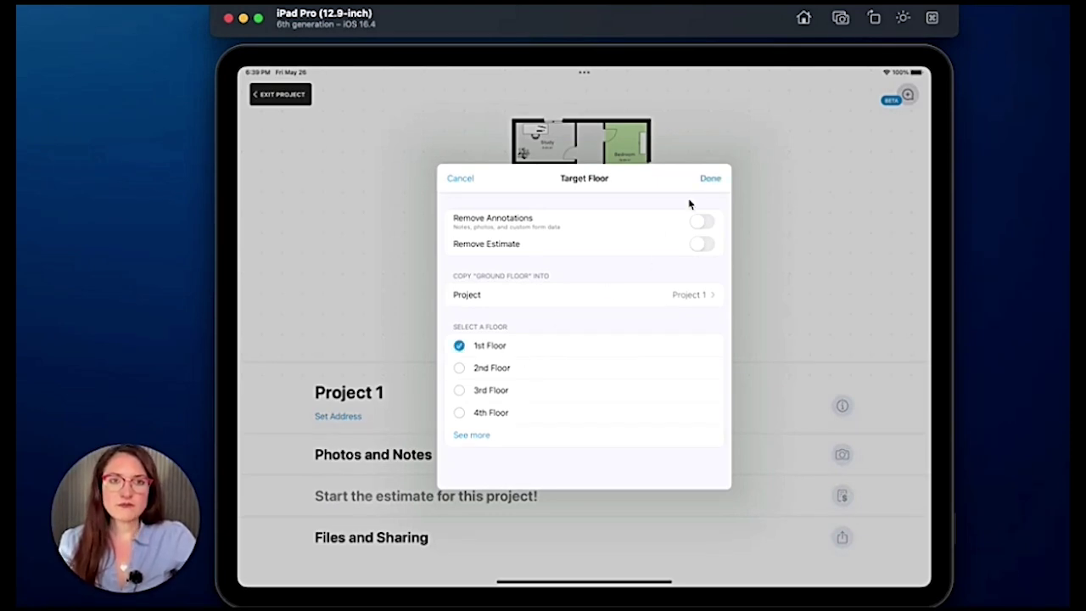
pyautogui.click(708, 179)
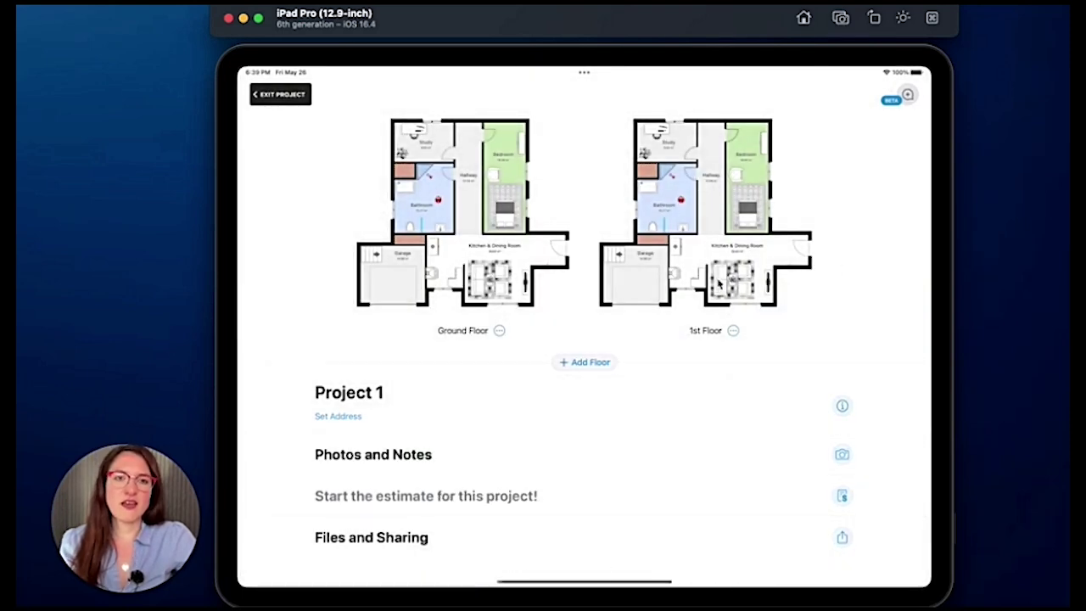
# Start another Ground Floor duplication, browse the target project choices, then cancel without copying
pyautogui.click(500, 331)
pyautogui.click(514, 362)
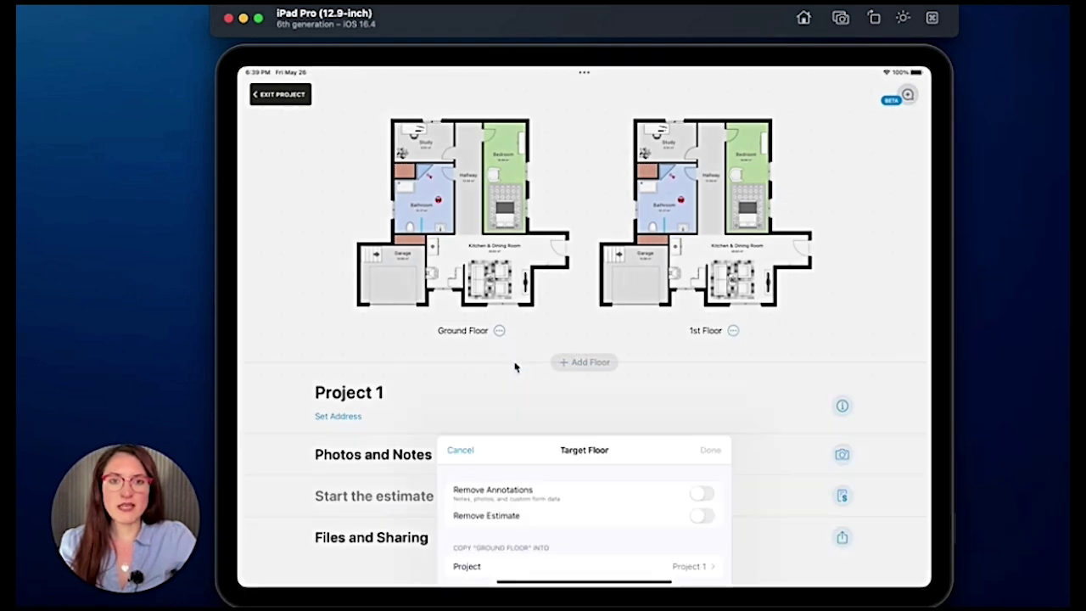
pyautogui.click(682, 300)
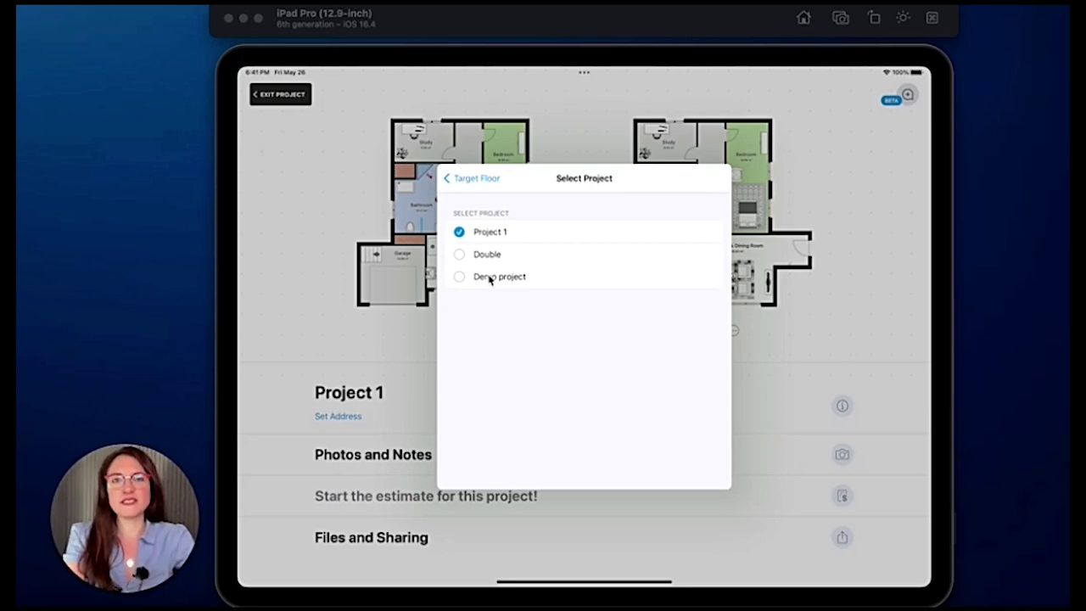
pyautogui.click(477, 178)
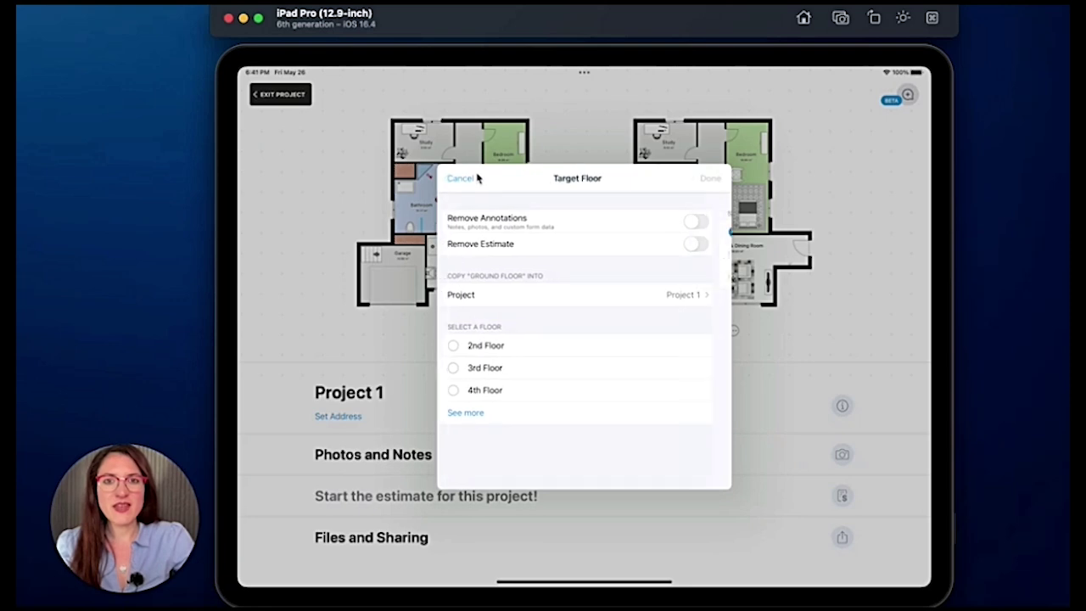
pyautogui.click(465, 179)
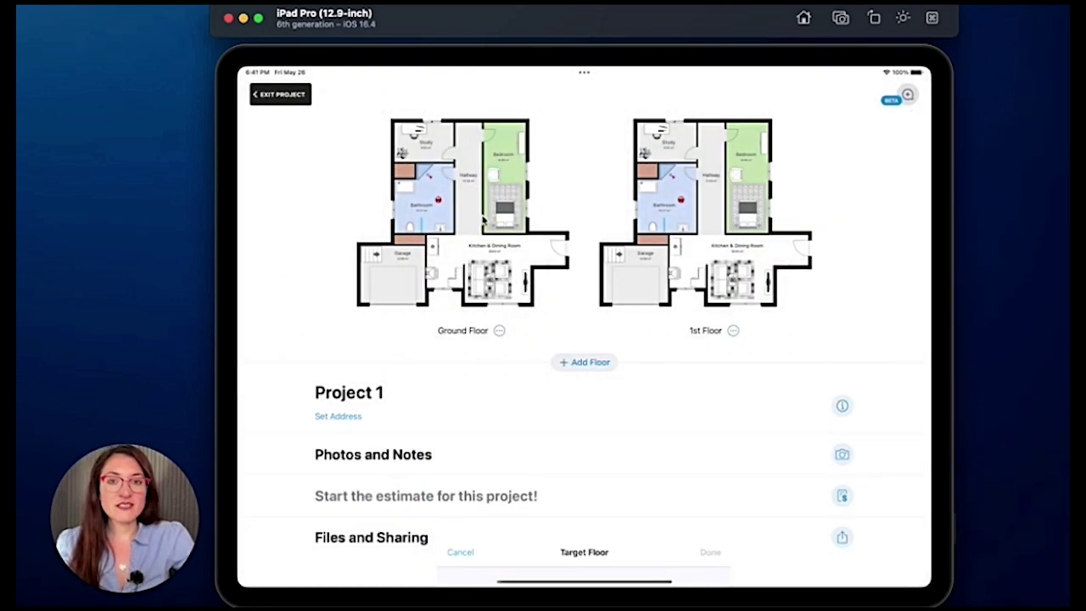
# Delete the 1st Floor from Project 1, confirming the deletion alert
pyautogui.click(733, 332)
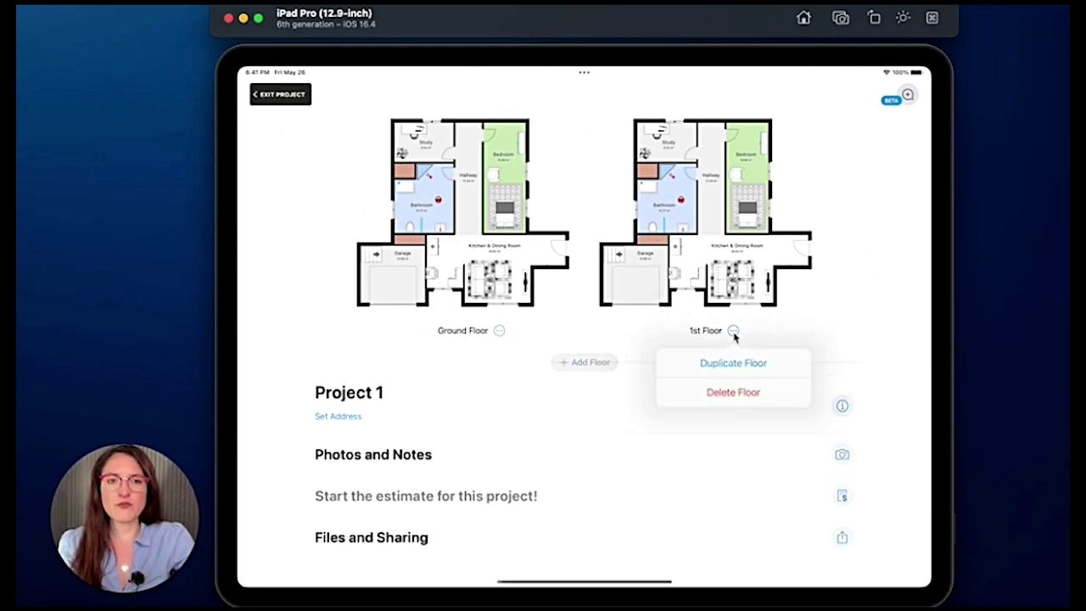
pyautogui.click(728, 396)
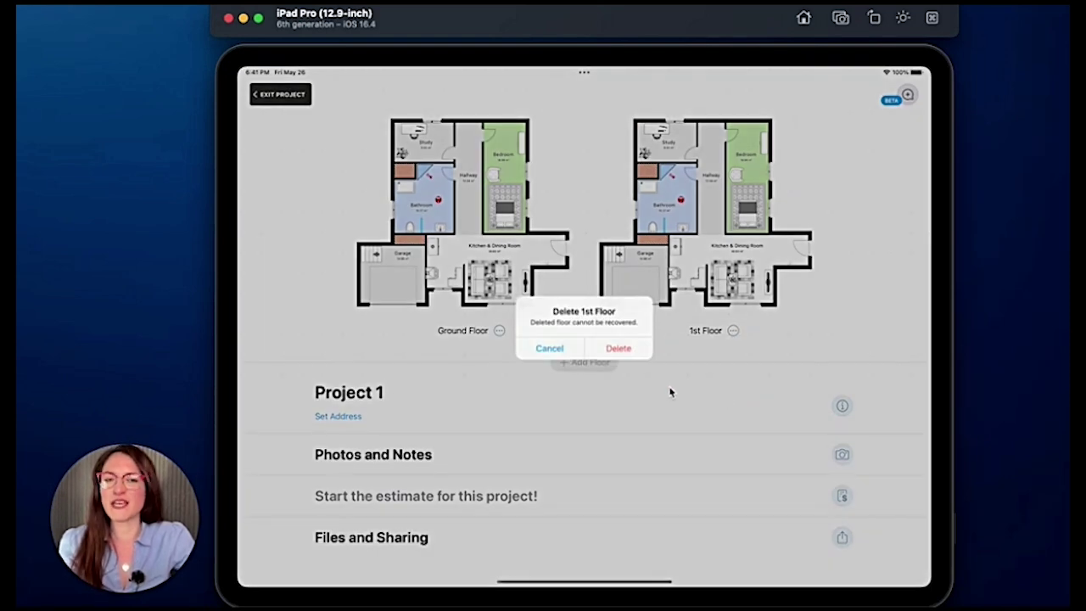
pyautogui.click(618, 348)
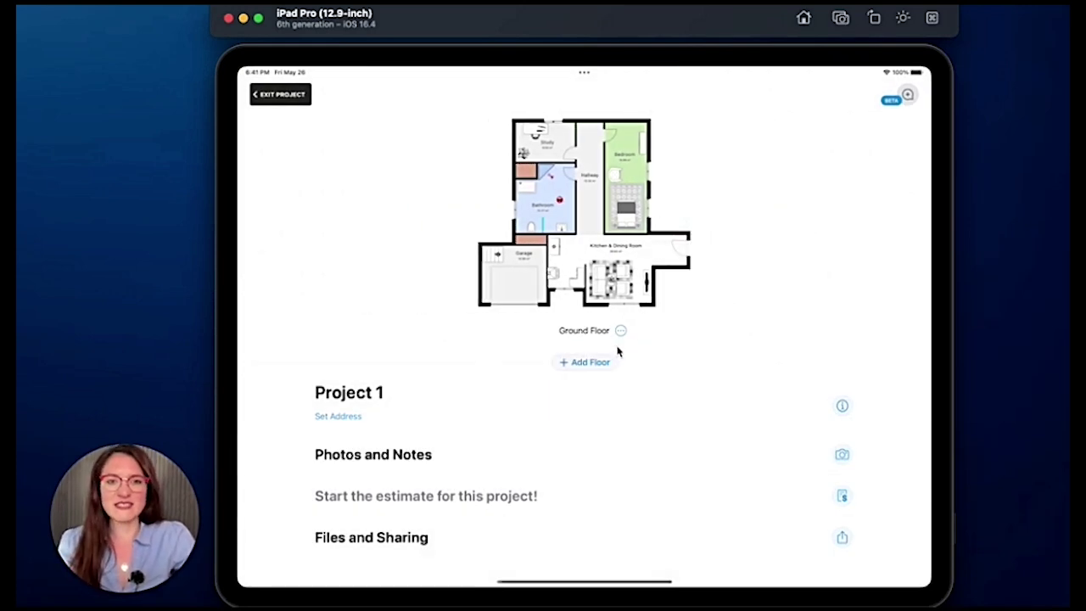
pyautogui.click(608, 248)
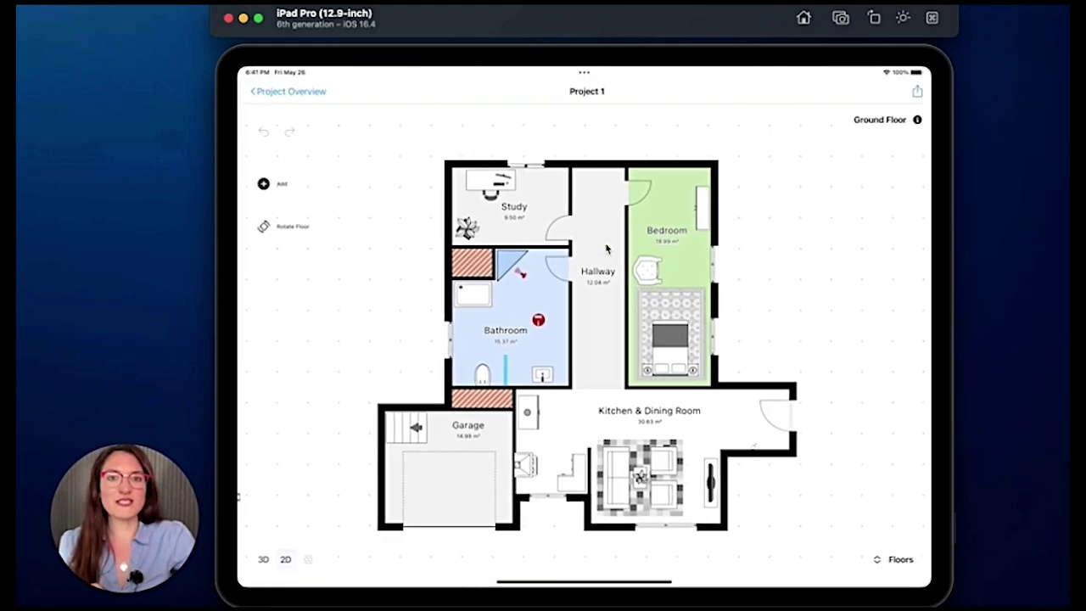
# Make an Identical duplicate of the Bedroom on the Ground Floor plan
pyautogui.click(685, 265)
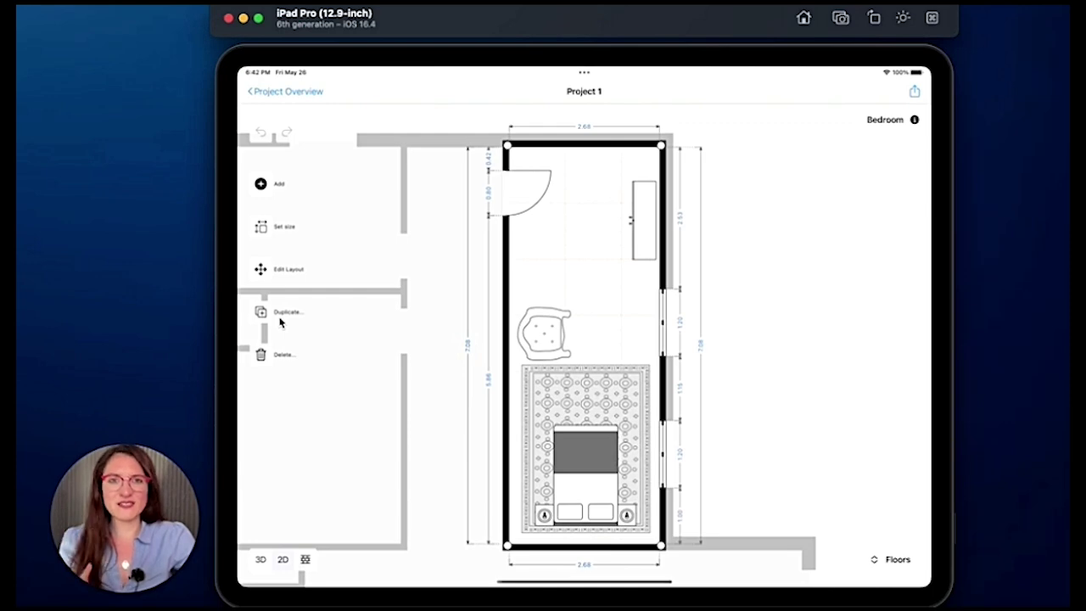
pyautogui.click(279, 318)
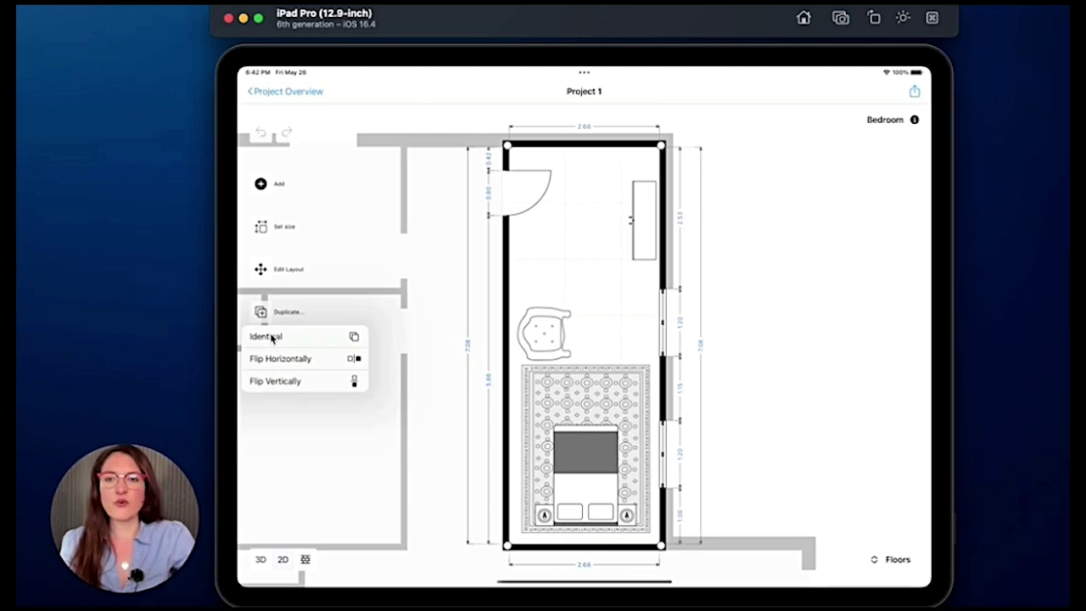
pyautogui.click(268, 340)
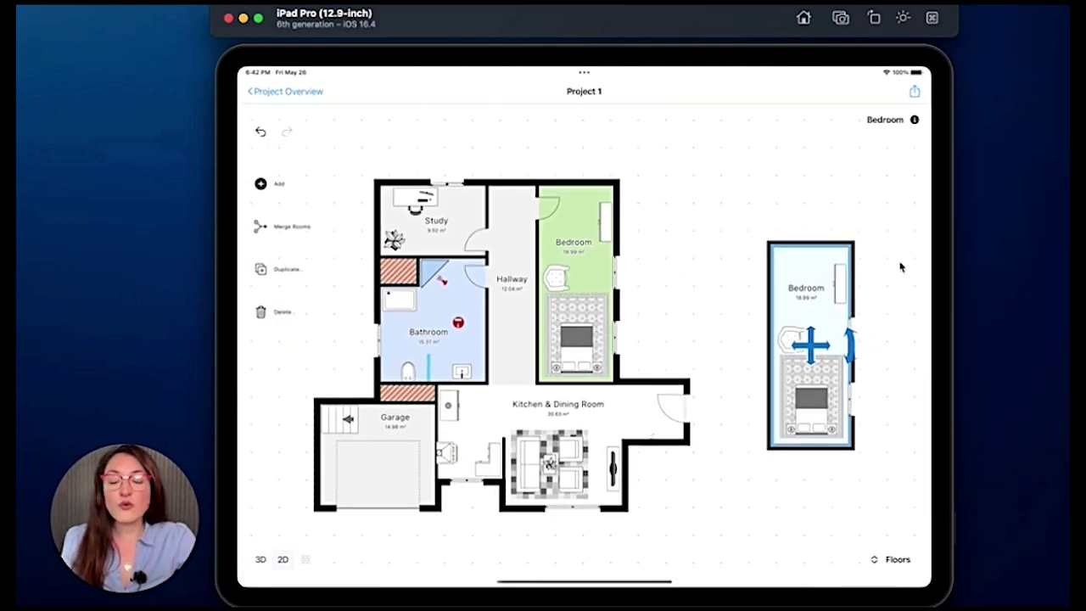
# Set the Bedroom copy's Floor to 1st Floor in its details, then return to Project Overview
pyautogui.click(819, 325)
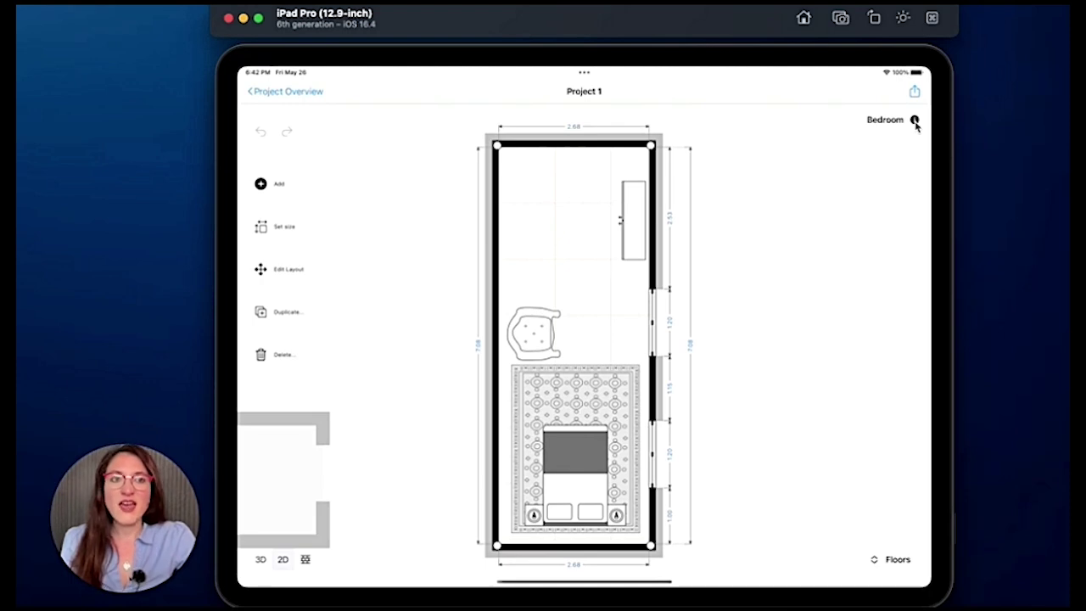
pyautogui.click(914, 121)
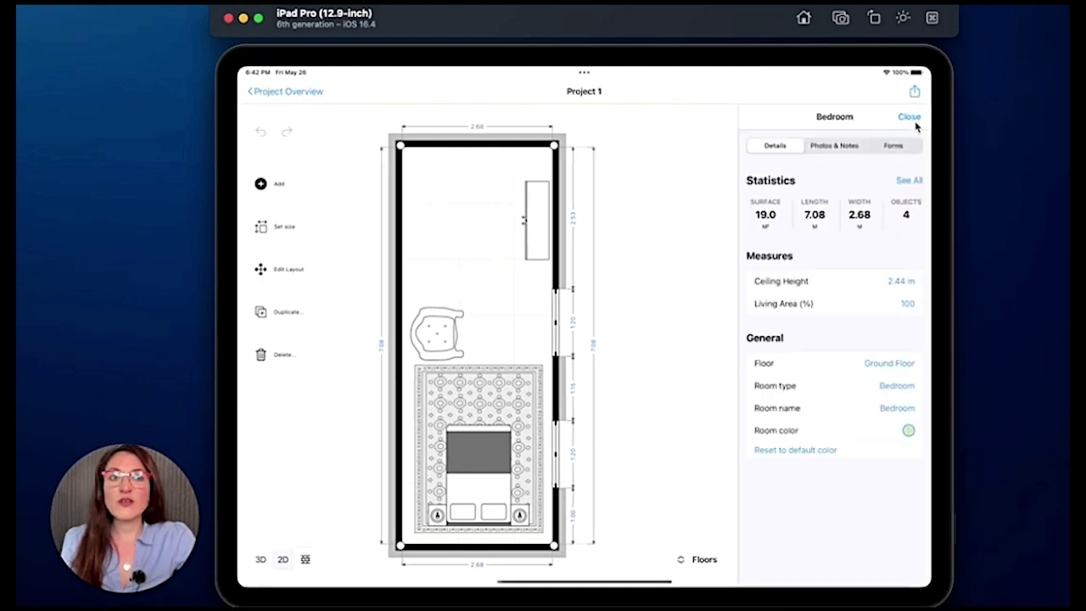
pyautogui.click(880, 365)
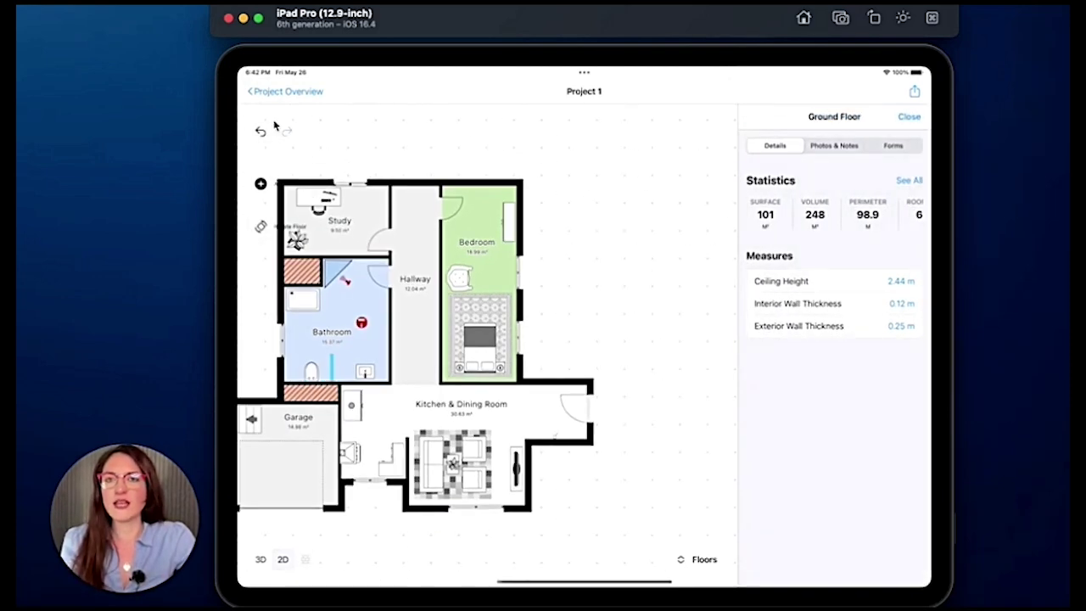
pyautogui.click(273, 91)
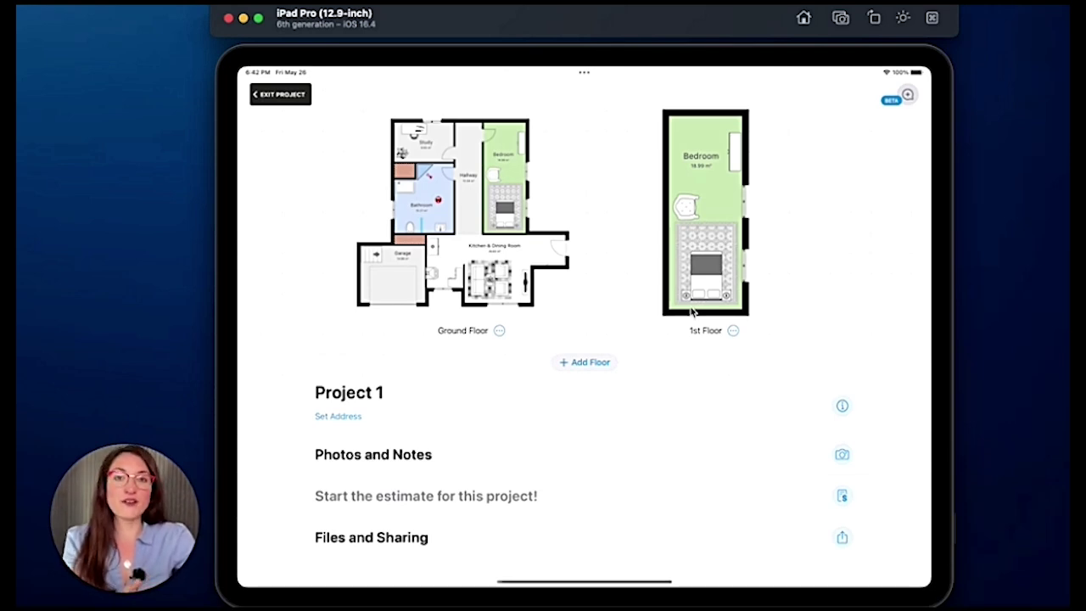
pyautogui.click(505, 210)
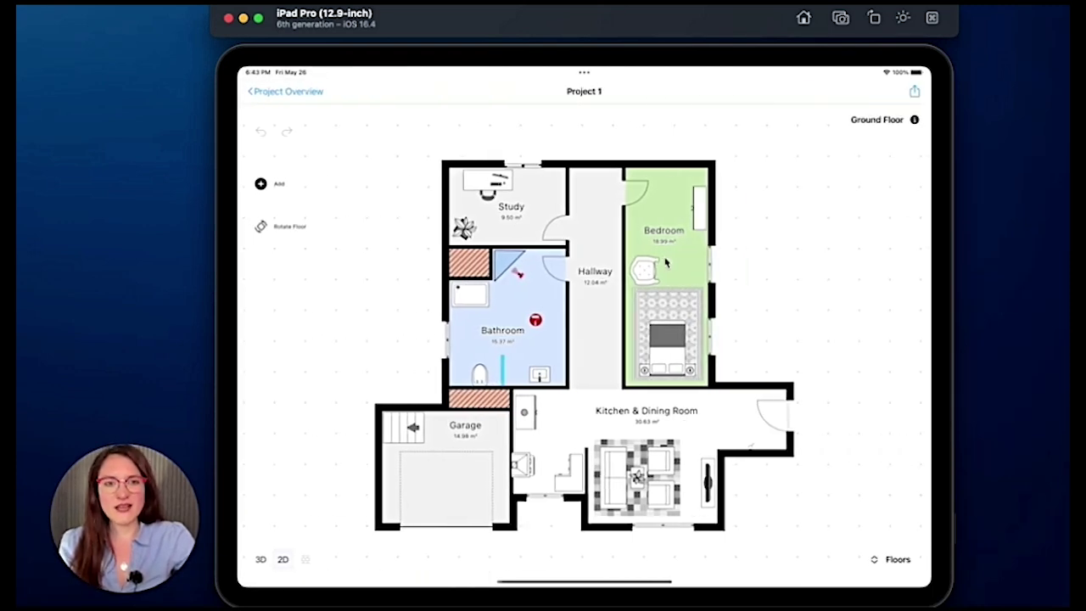
# Create one more Identical copy of the Ground Floor Bedroom
pyautogui.click(666, 263)
pyautogui.click(262, 311)
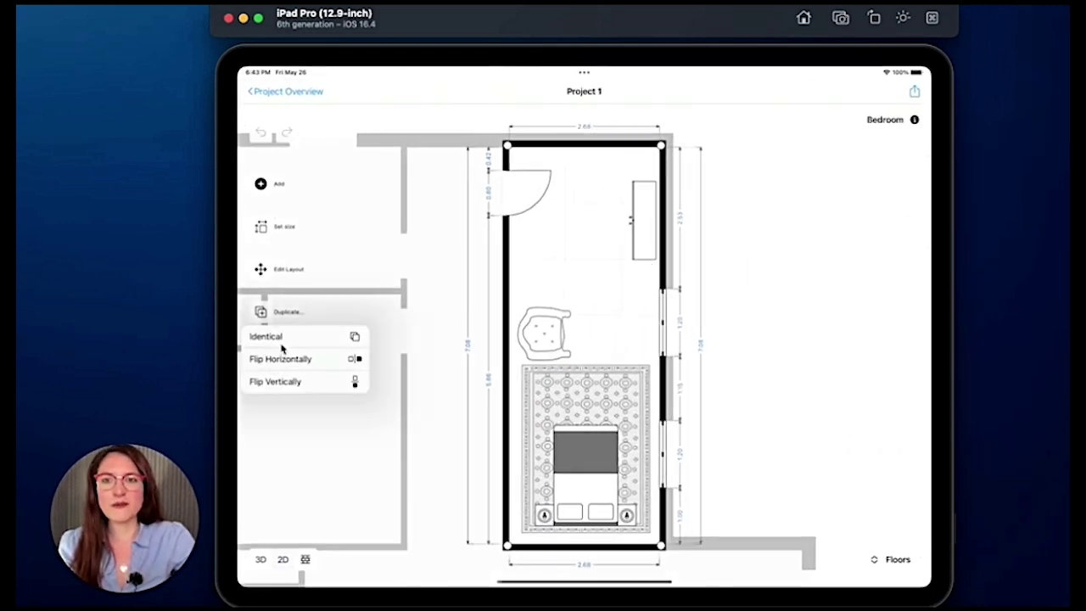
pyautogui.click(266, 336)
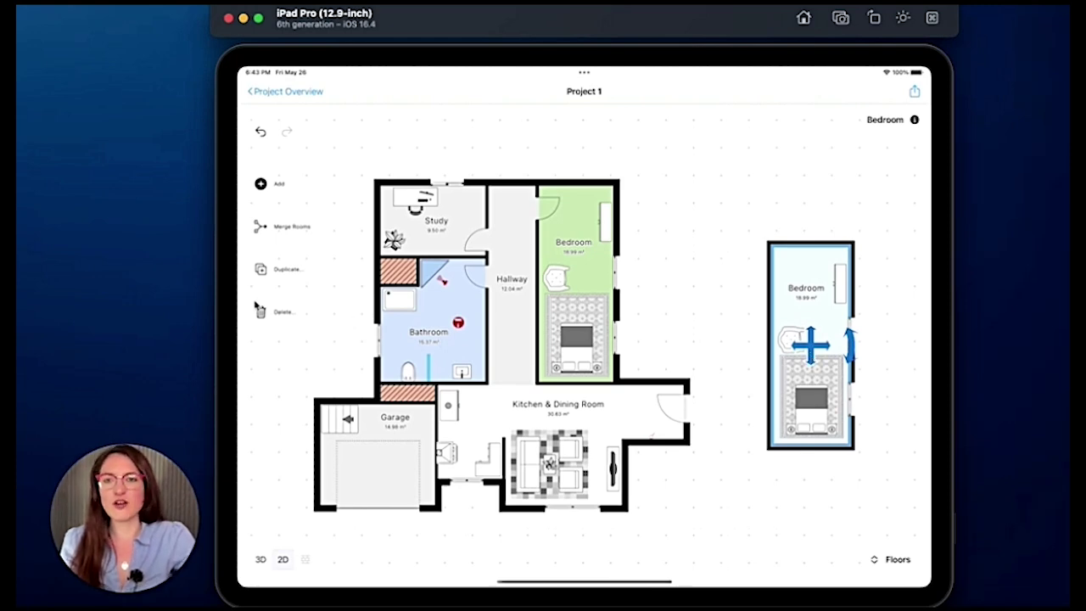
# Delete the extra Bedroom copy, undoing once and deleting again, then return to the overview
pyautogui.click(281, 313)
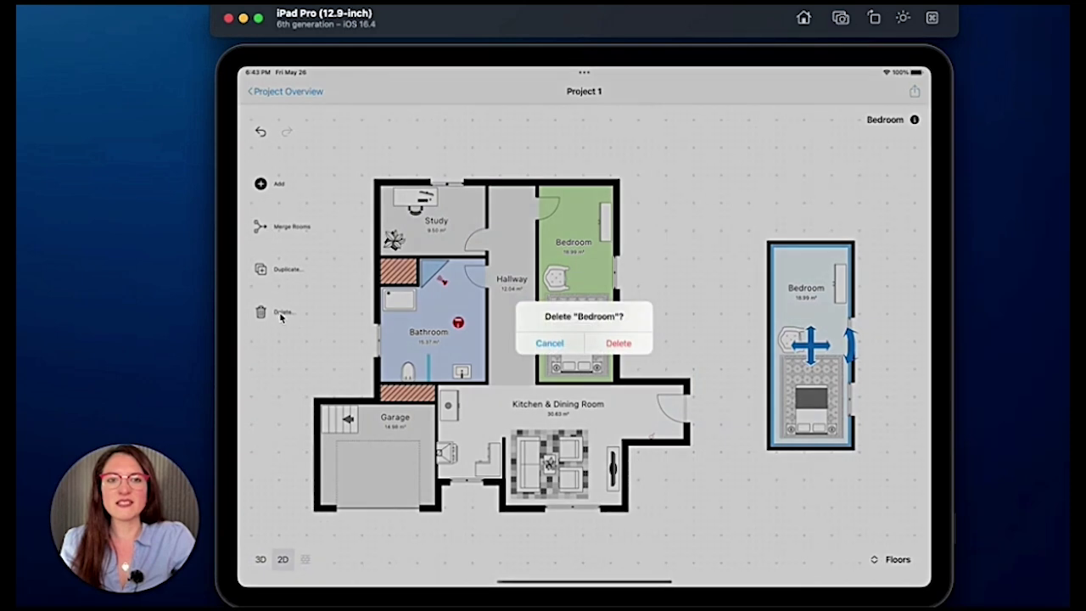
pyautogui.click(621, 349)
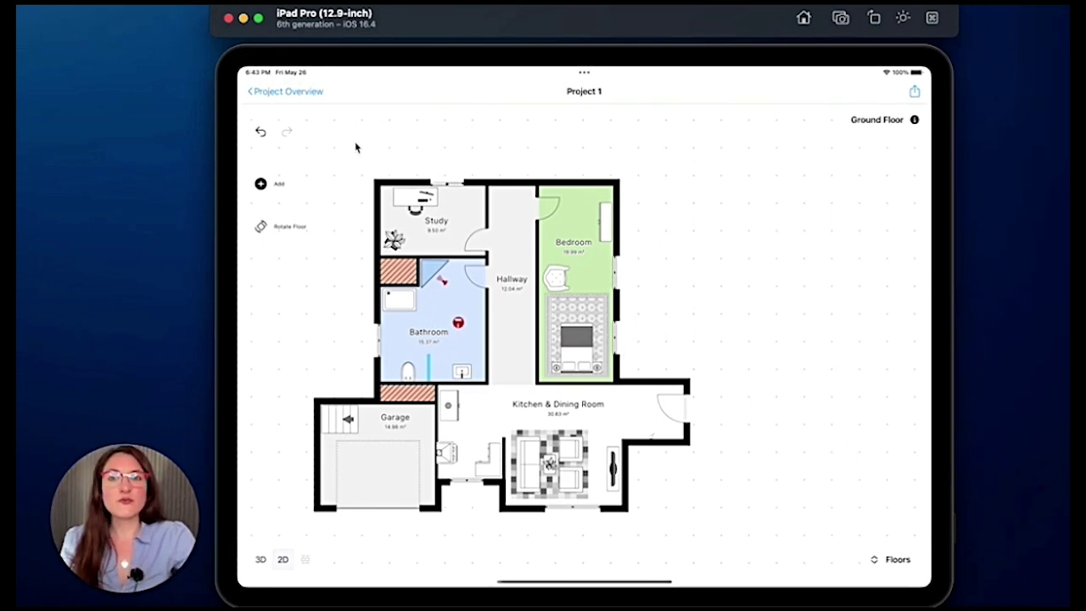
pyautogui.click(260, 134)
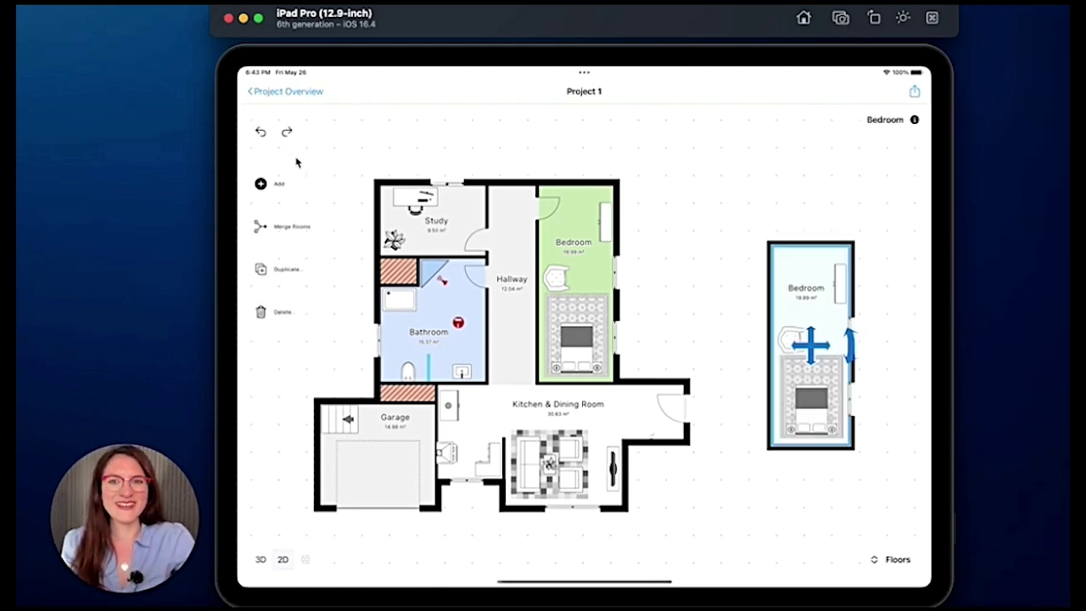
pyautogui.click(284, 319)
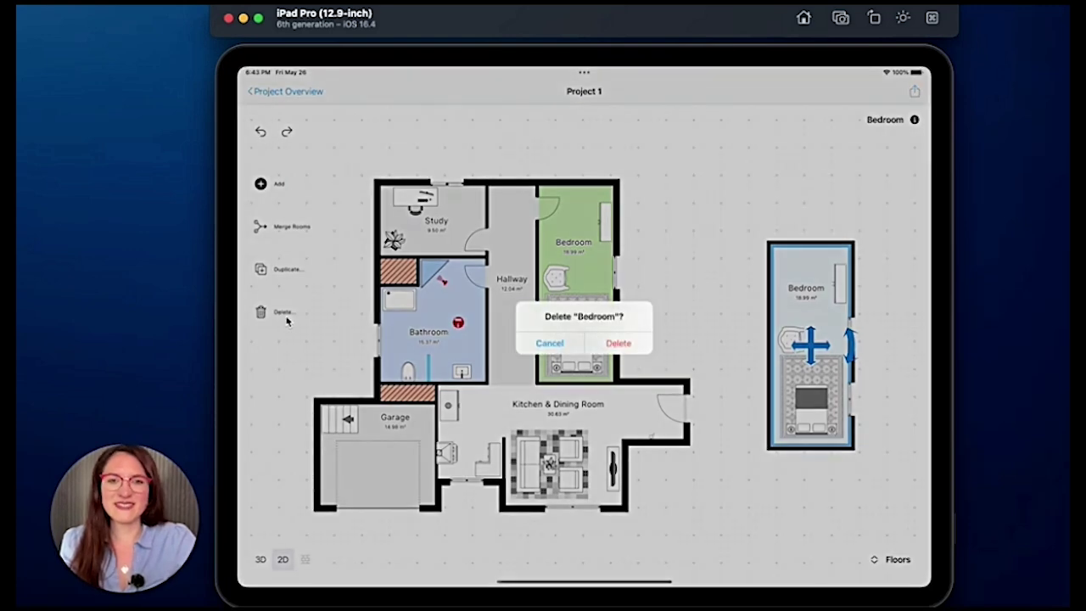
pyautogui.click(632, 346)
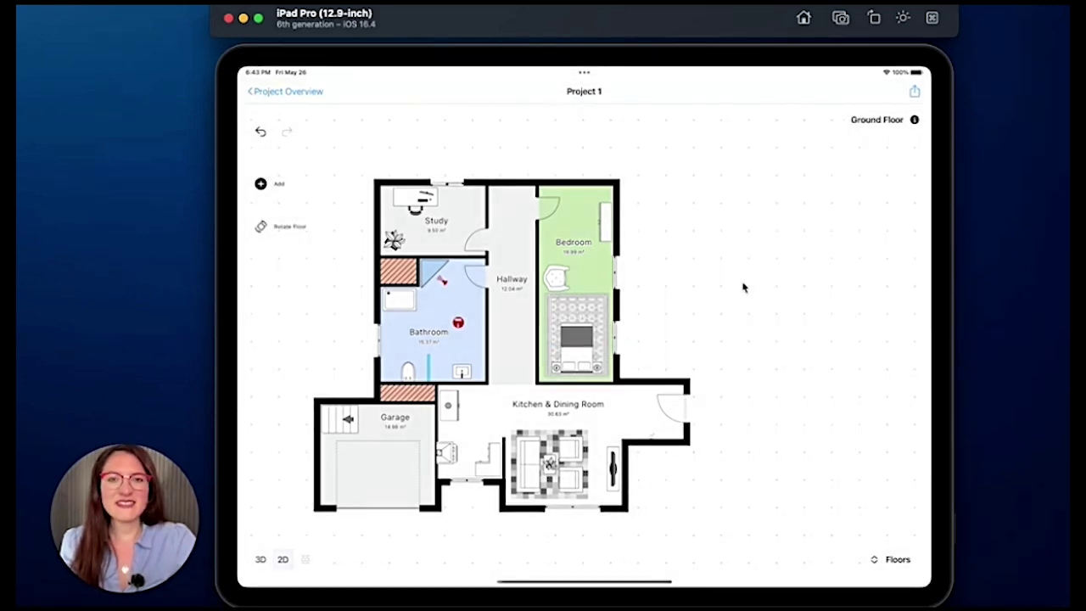
pyautogui.click(288, 93)
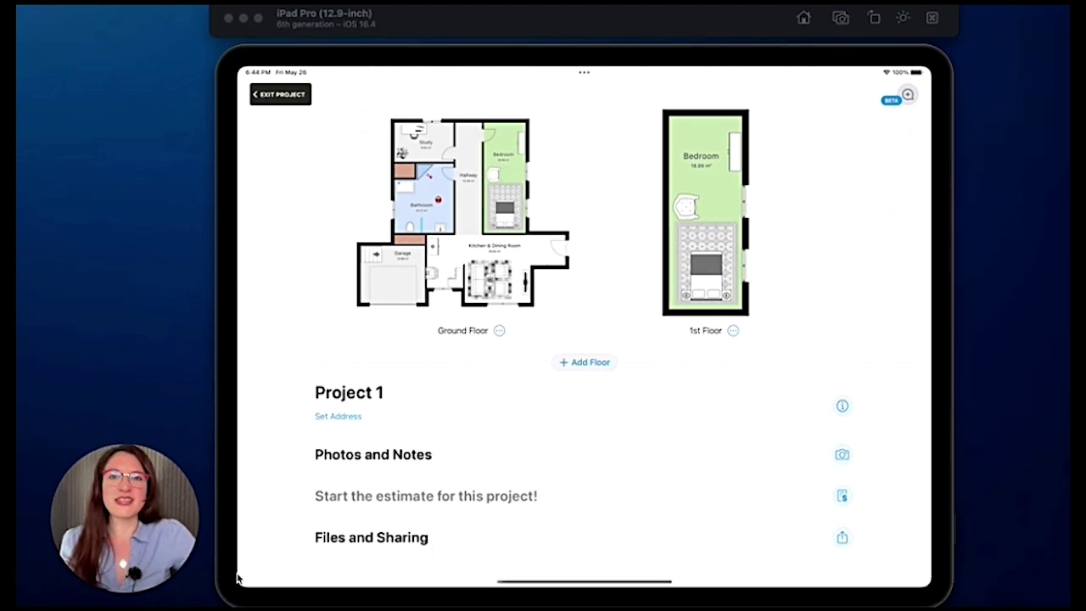
pyautogui.click(212, 604)
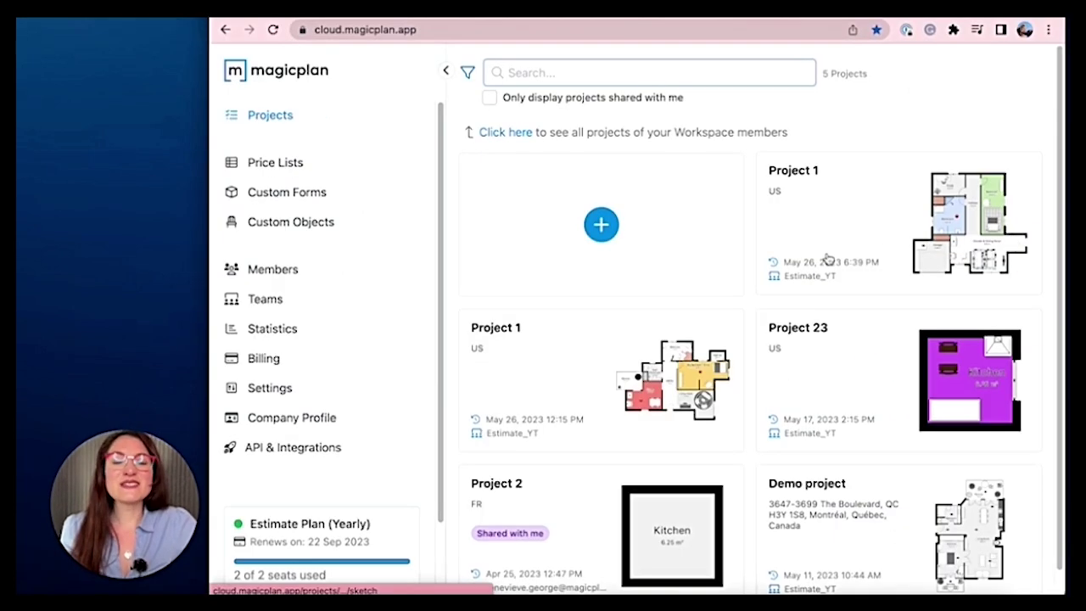
# Open the Project 1 sketch, start Delete project, tick and untick 'Yes, I'm sure', then close without deleting
pyautogui.click(673, 354)
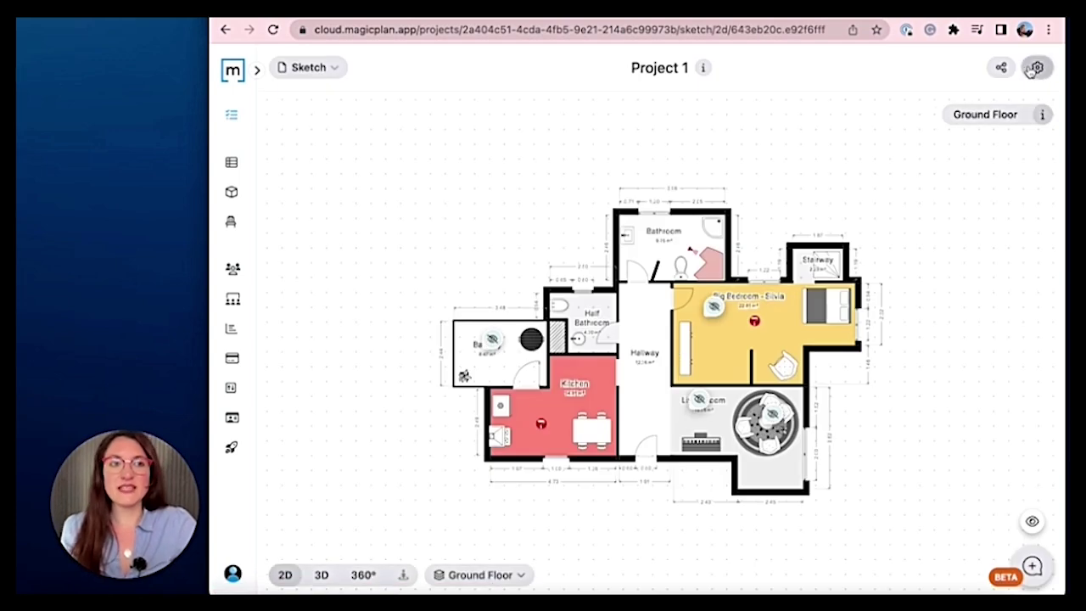
pyautogui.click(1037, 68)
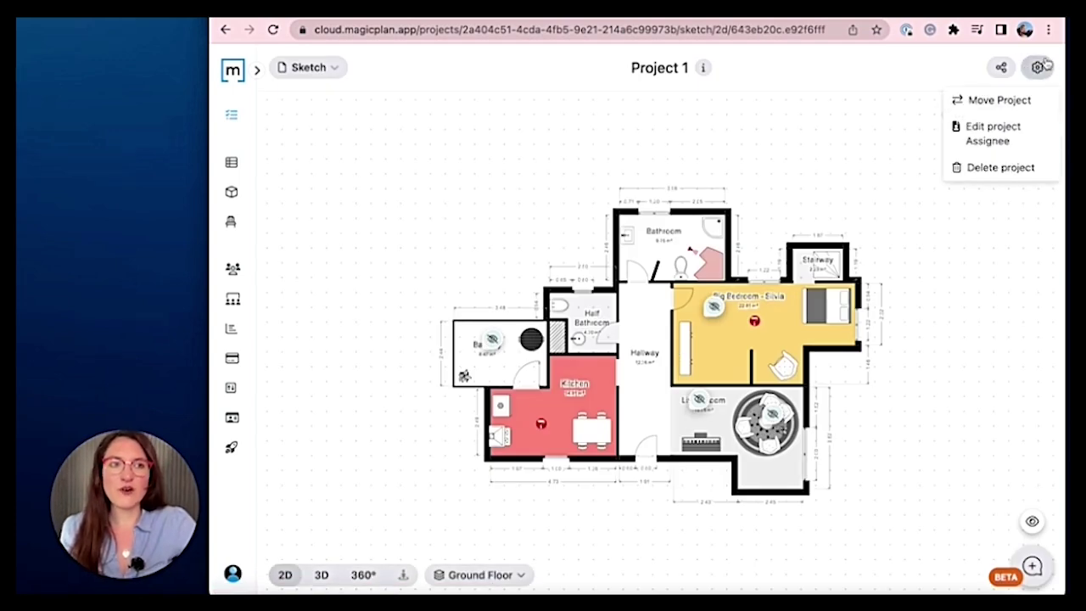
pyautogui.click(999, 169)
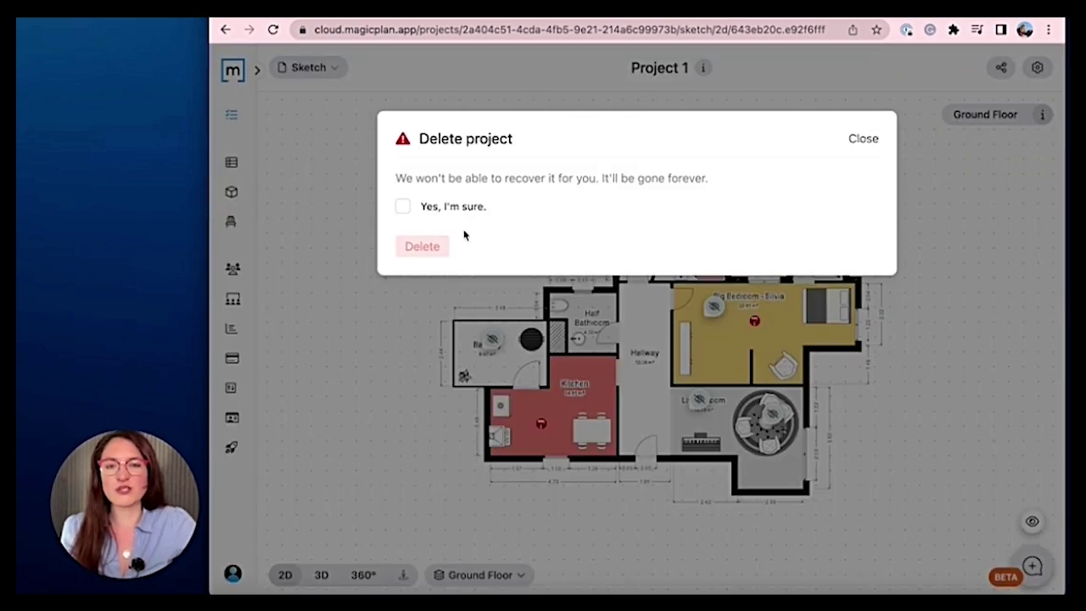
pyautogui.click(408, 211)
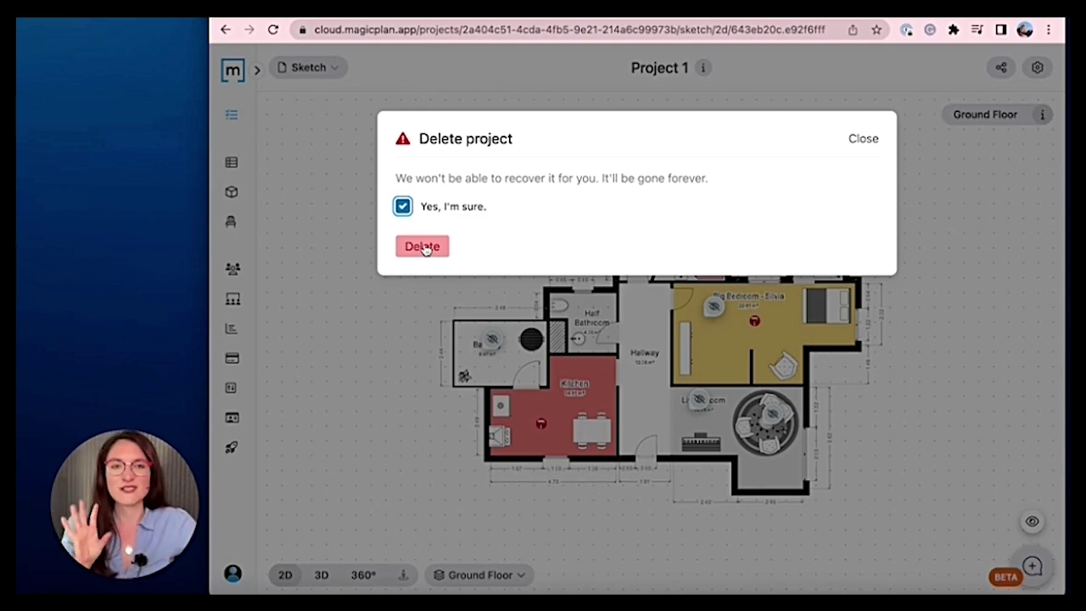
pyautogui.click(402, 206)
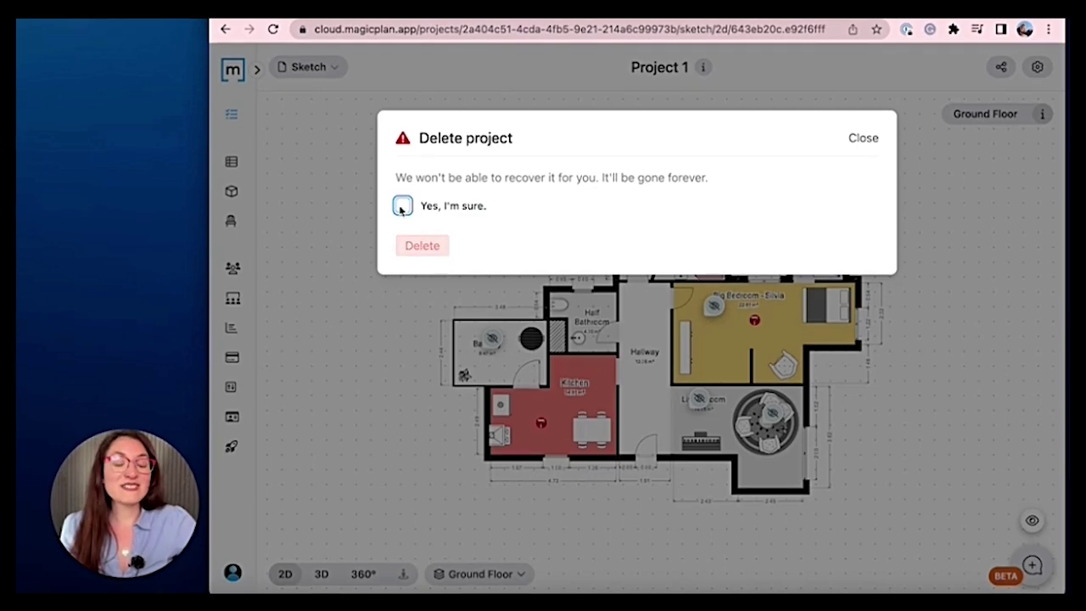
pyautogui.click(864, 138)
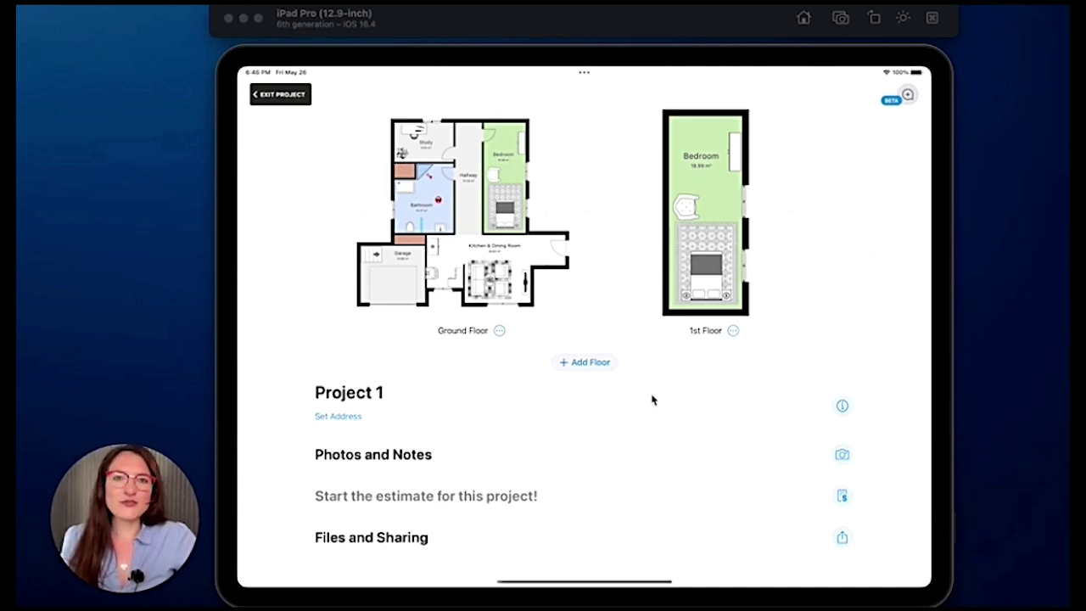
# Exit Project 1 to the Estimate_YT workspace showing Project 1, Double and Demo project
pyautogui.click(280, 98)
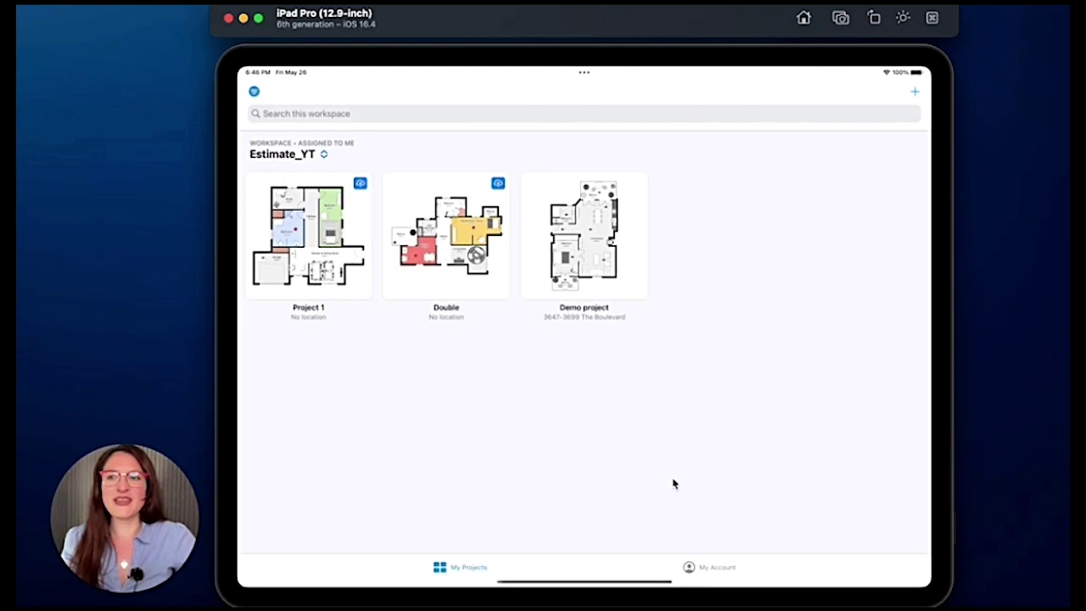